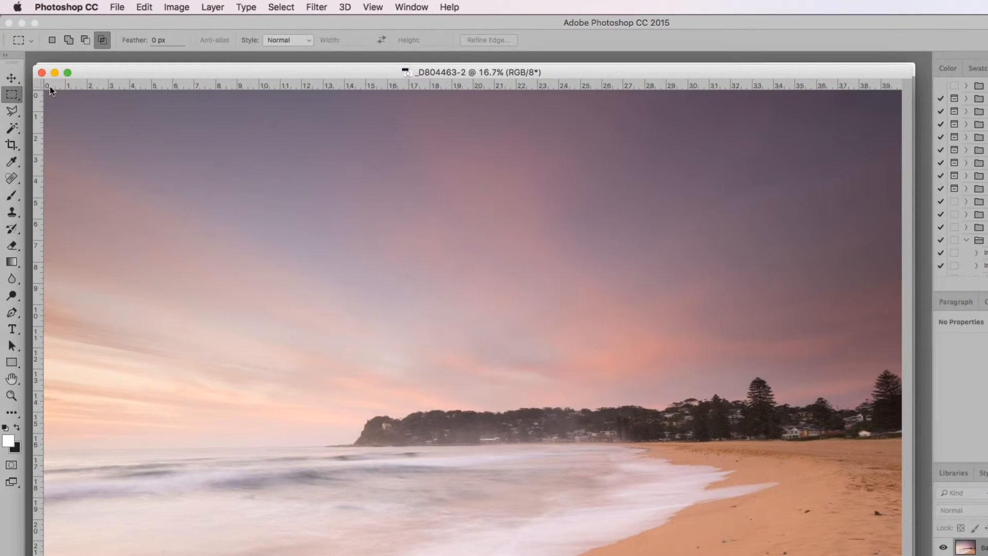
Try to move the beach photo's background layer with the Move tool.
left_click(15, 81)
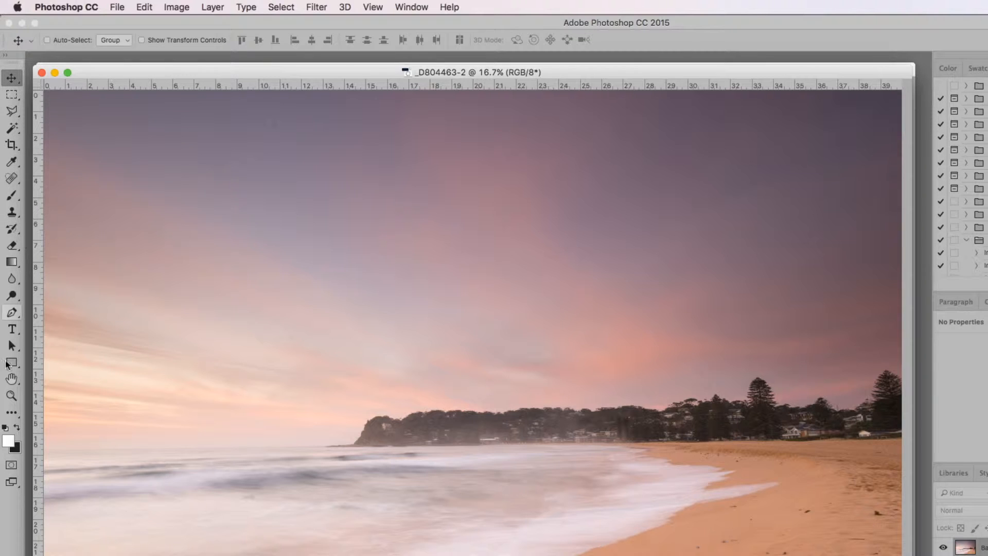
left_click(12, 95)
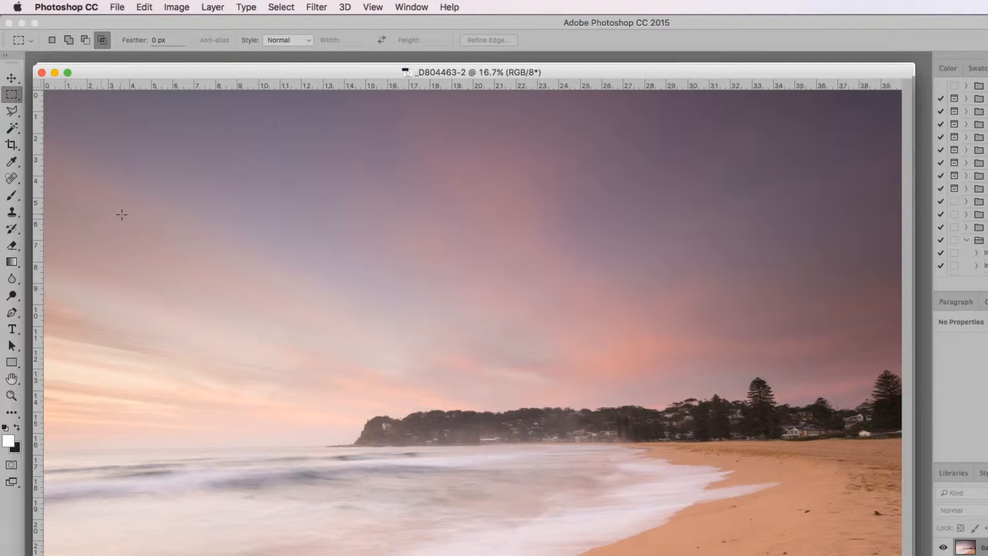
key("v")
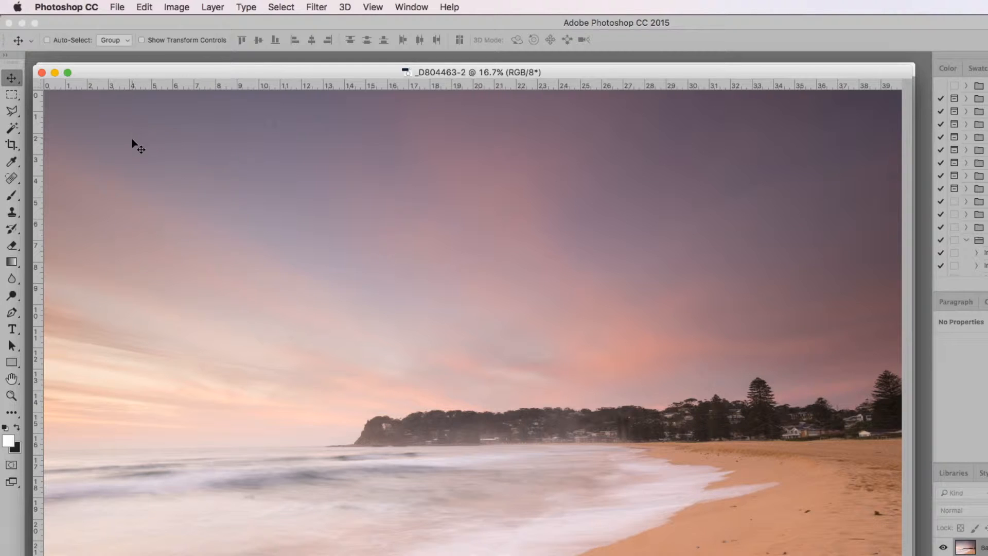
left_click(13, 81)
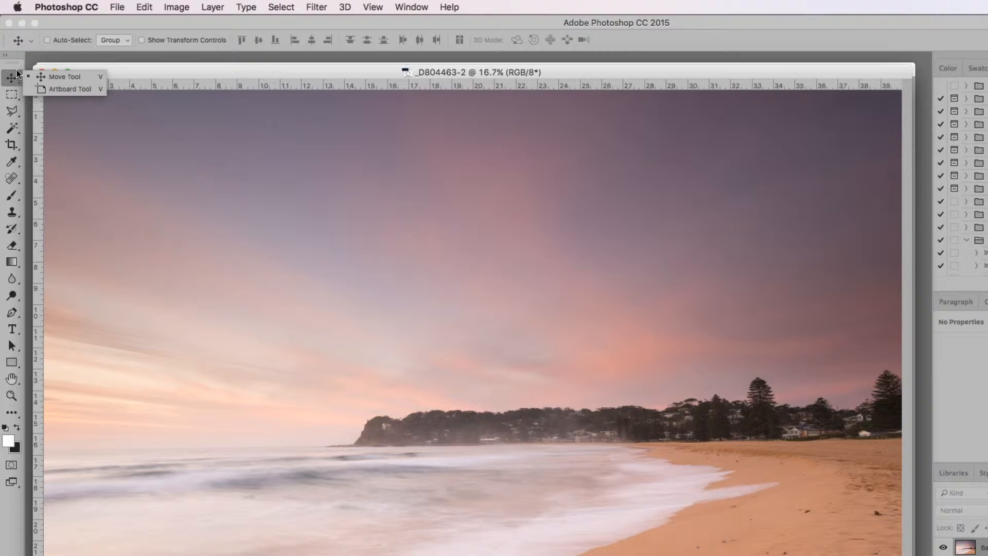
left_click(54, 79)
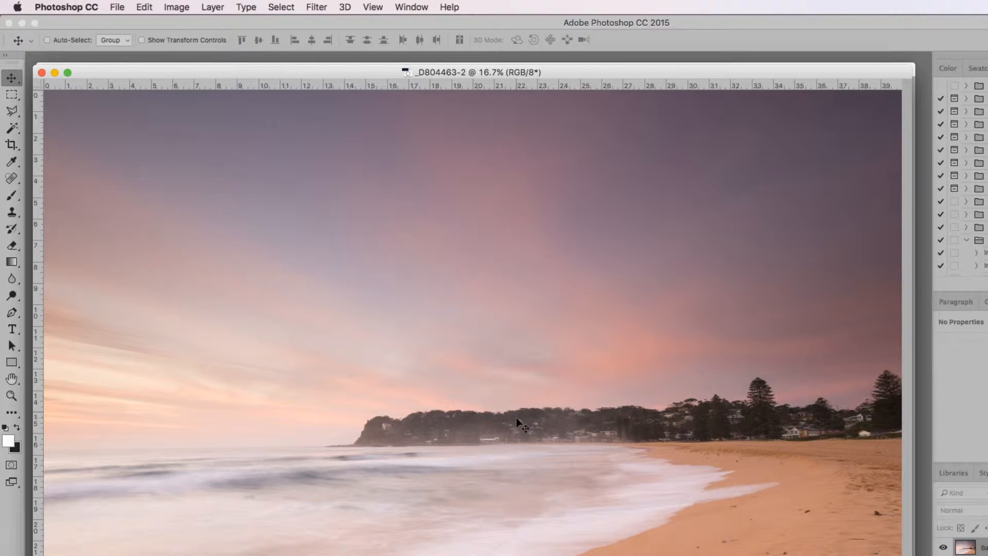
left_click_drag(432, 289, 526, 313)
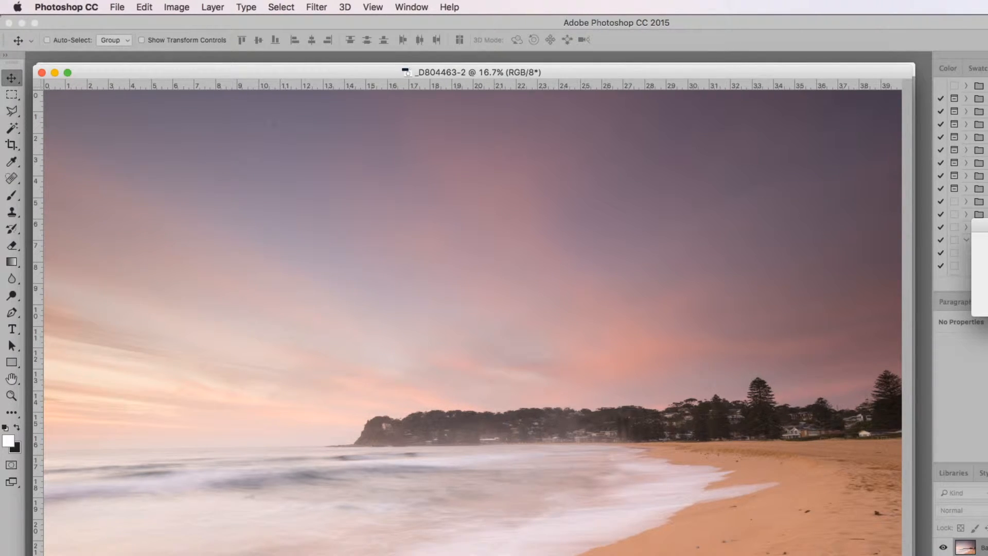
key("Return")
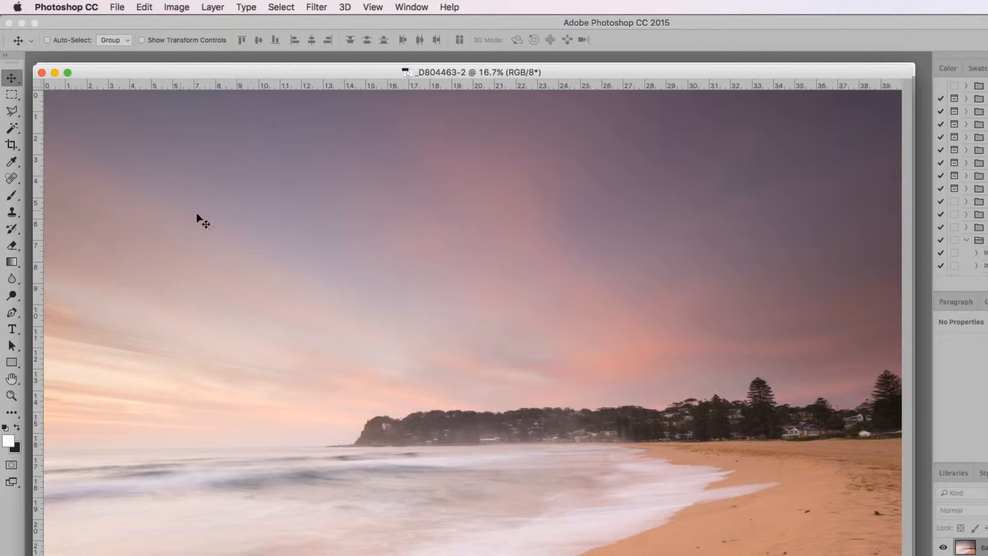
Draw a rectangular marquee selection across the headland and shoreline, and clear it.
left_click(12, 96)
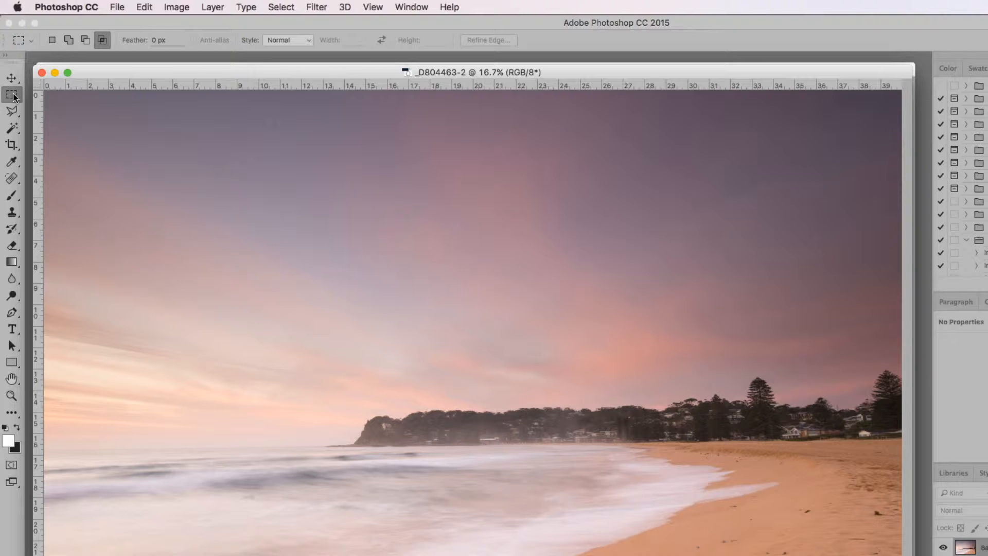
left_click(13, 96)
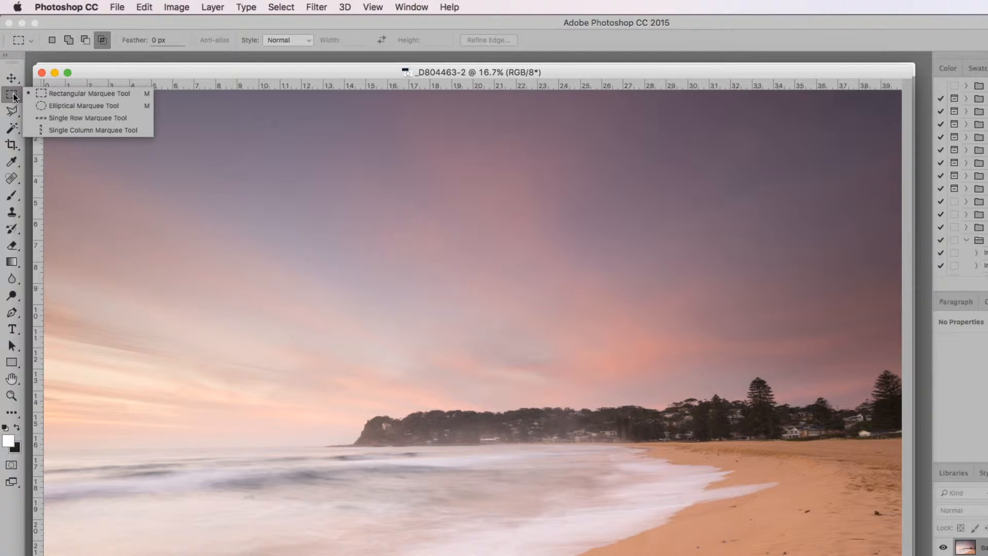
left_click(56, 98)
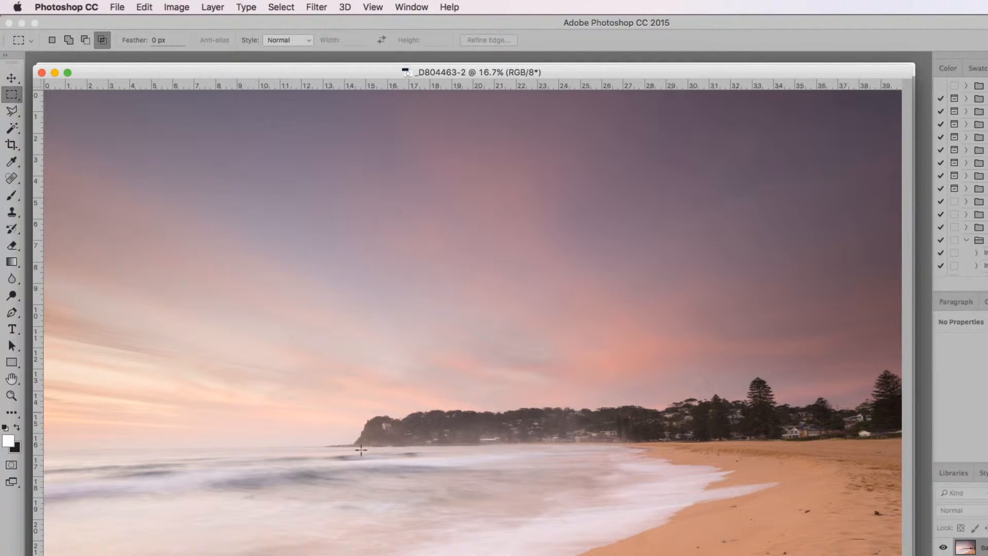
left_click_drag(427, 364, 745, 508)
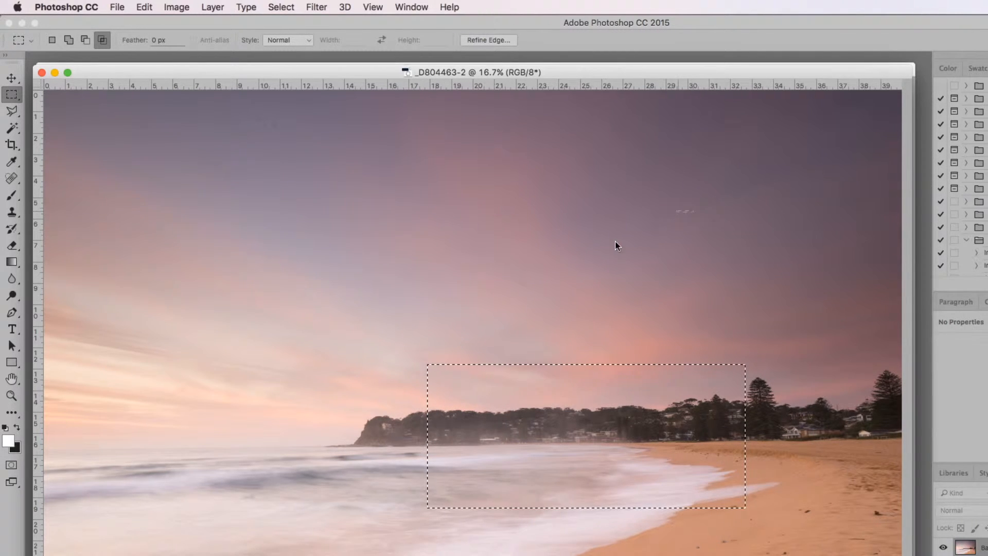
key("shift+F6")
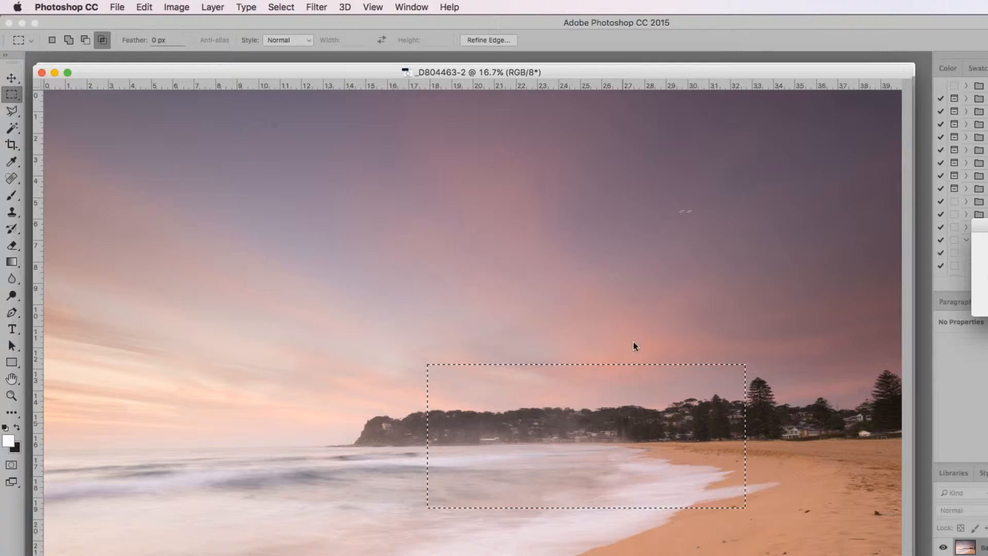
key("Return")
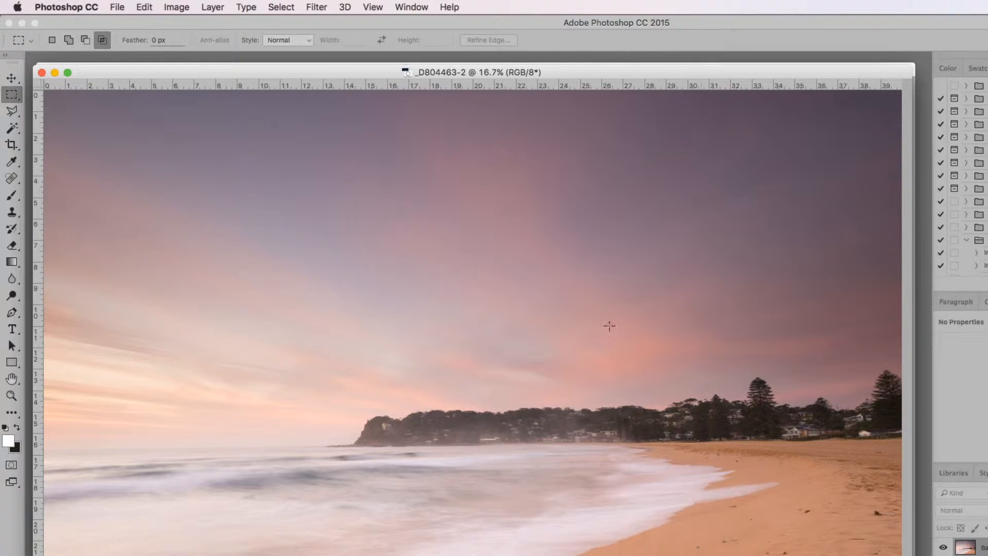
Draw a large rectangular marquee over the central sky down to the horizon, and clear it.
left_click_drag(232, 179, 677, 442)
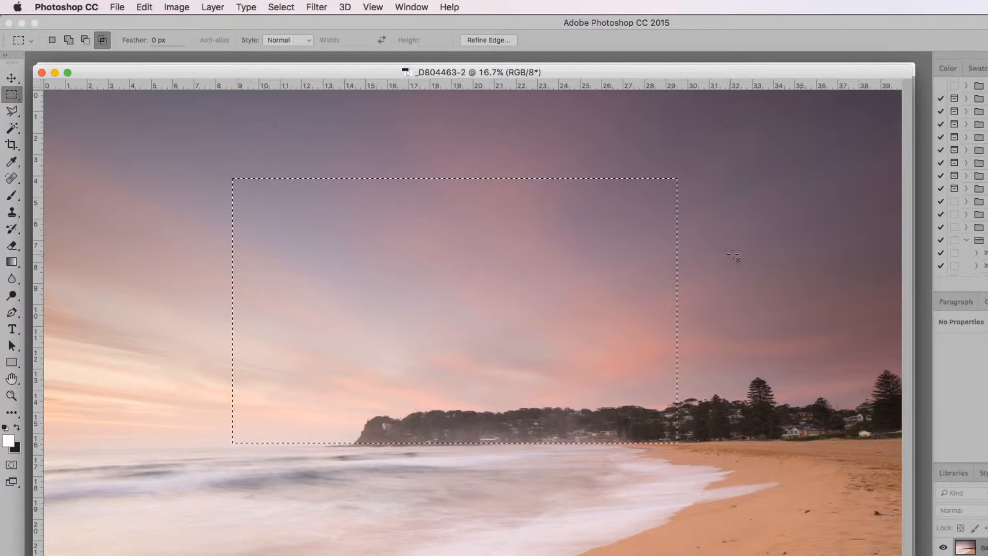
left_click(746, 229)
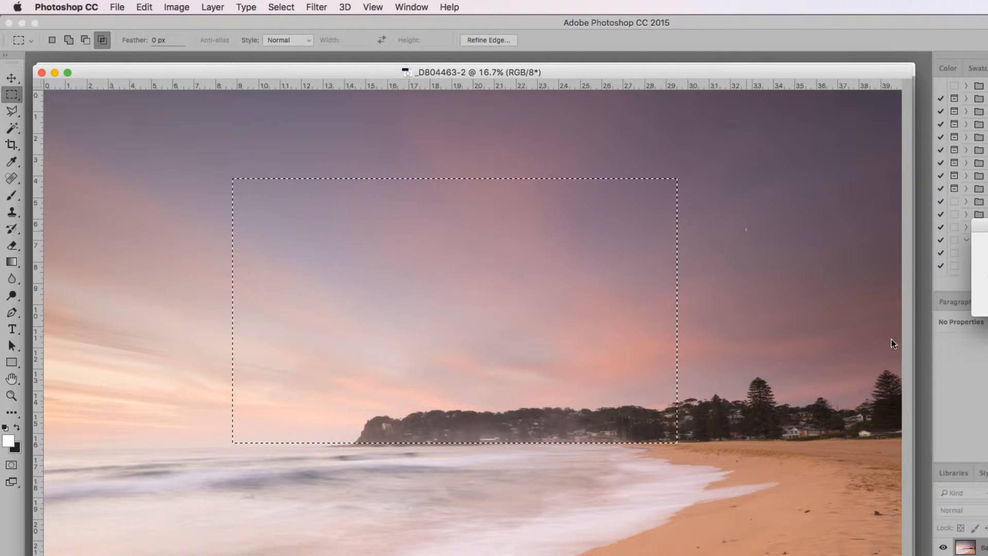
key("Return")
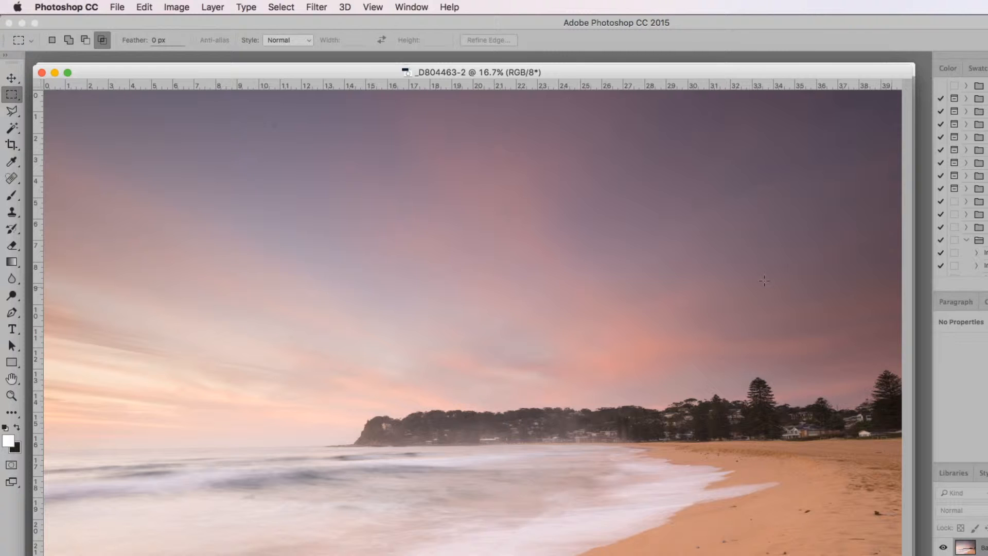
Draw and deselect two rectangular marquees in the sky, one above the trees and one nearer the centre.
left_click_drag(391, 207, 776, 394)
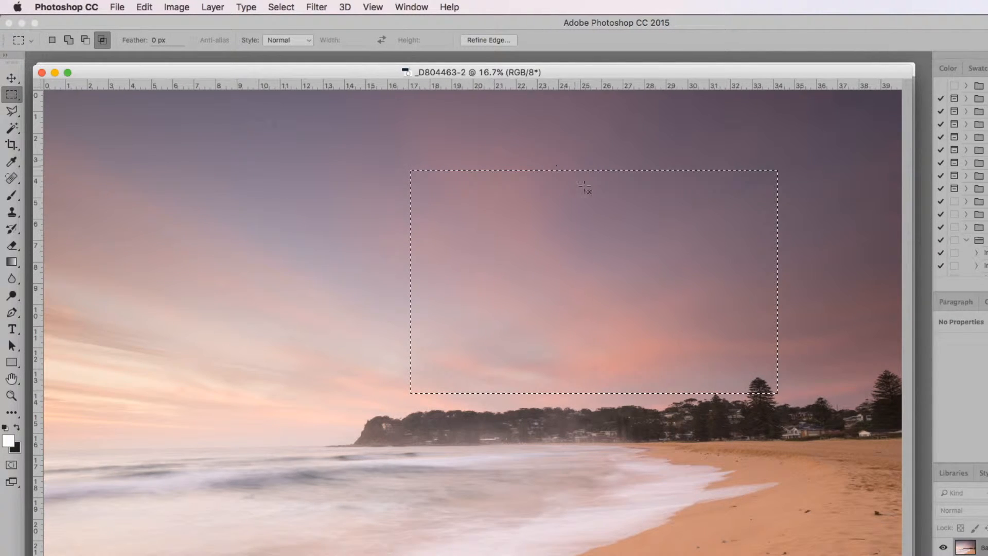
left_click(280, 7)
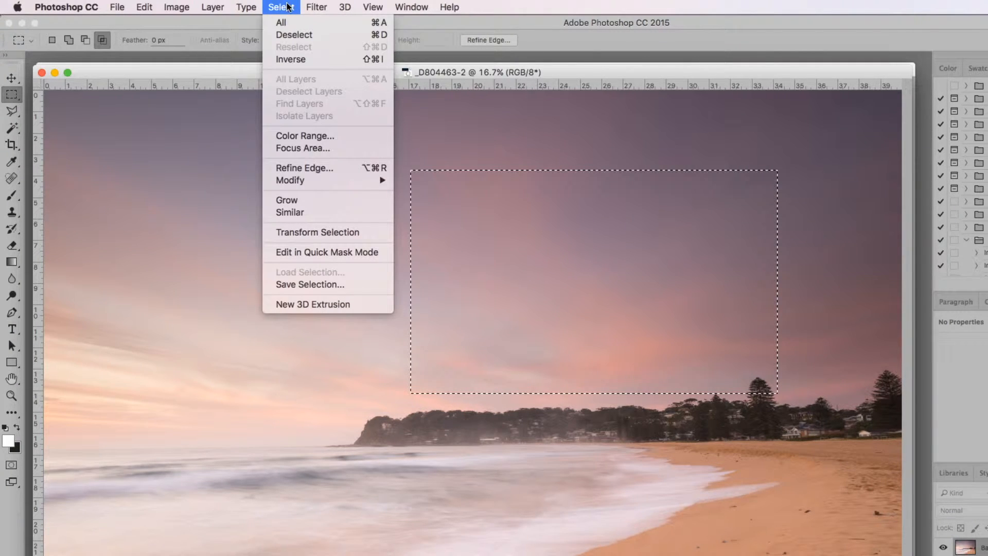
left_click(305, 33)
left_click_drag(246, 186, 626, 370)
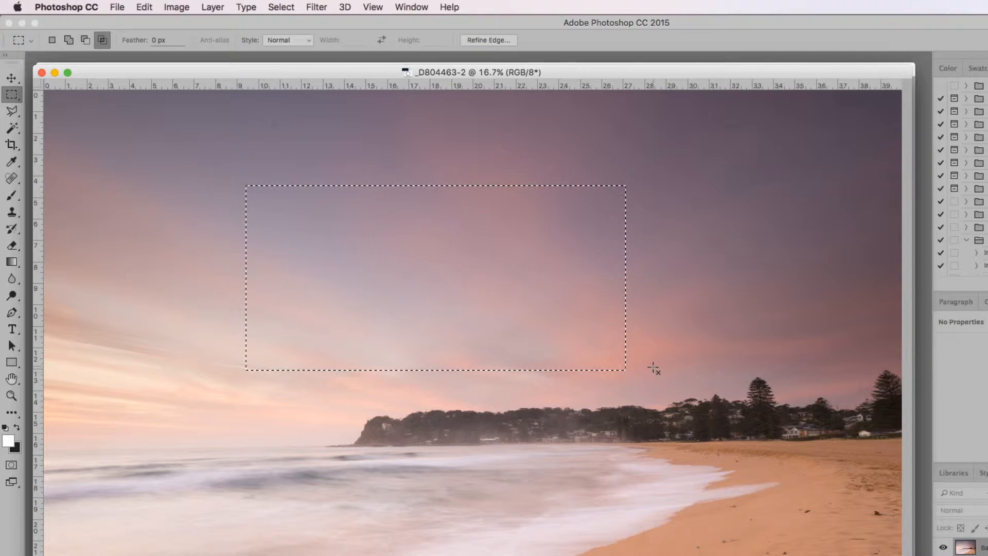
left_click(662, 381)
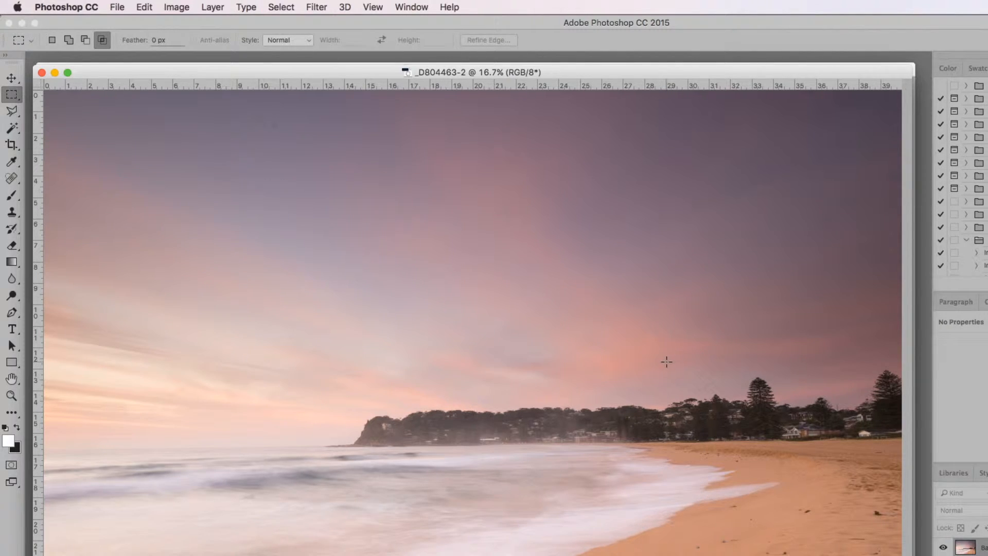
left_click(282, 10)
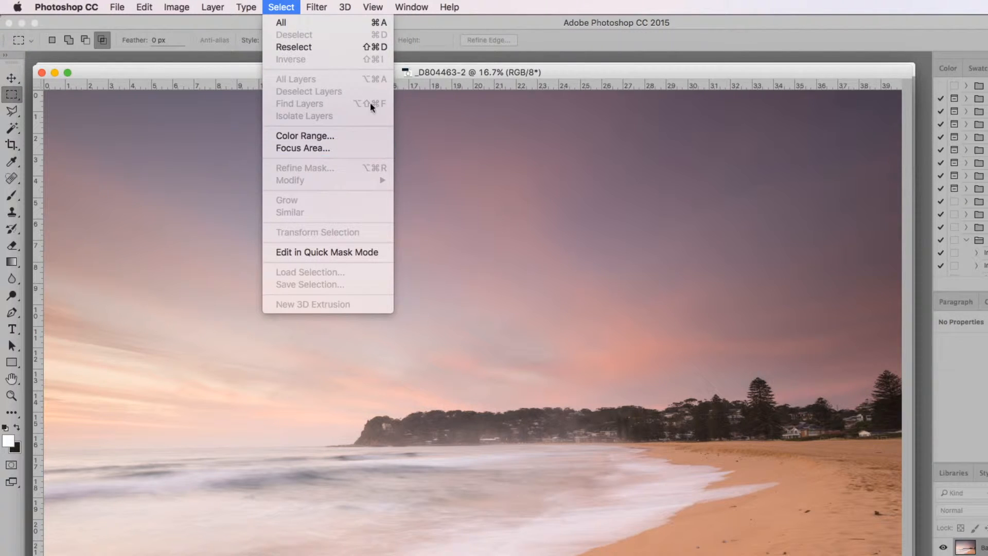
mouse_move(373, 7)
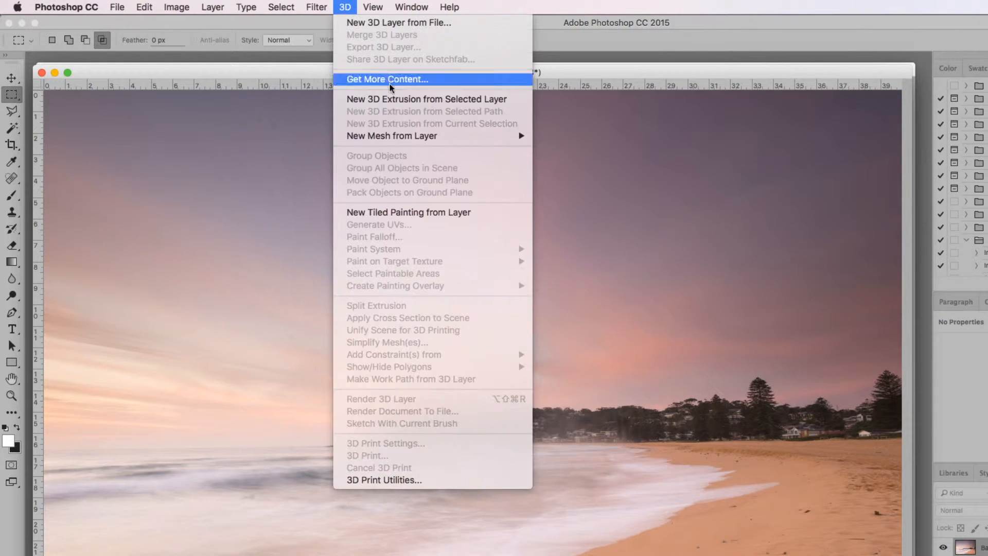
mouse_move(183, 8)
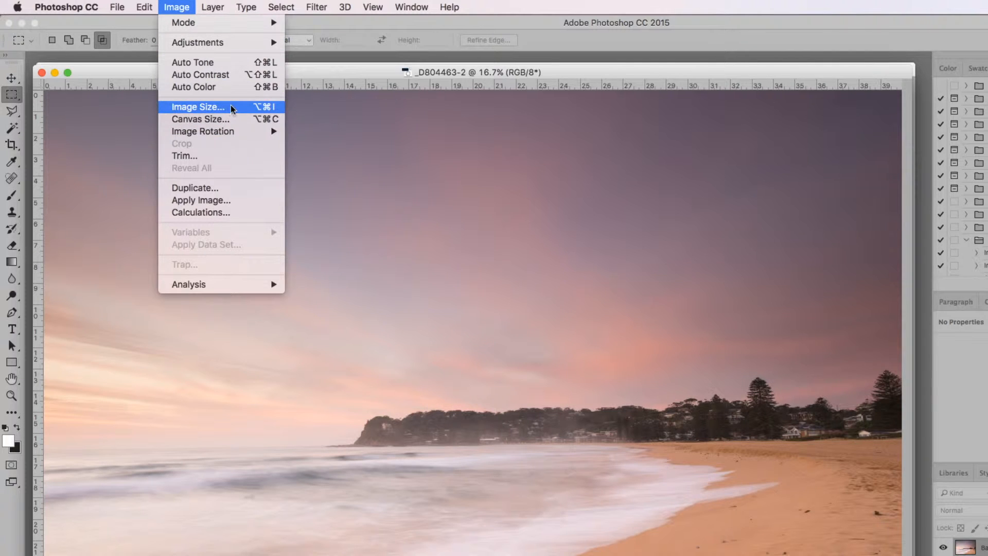
left_click(279, 110)
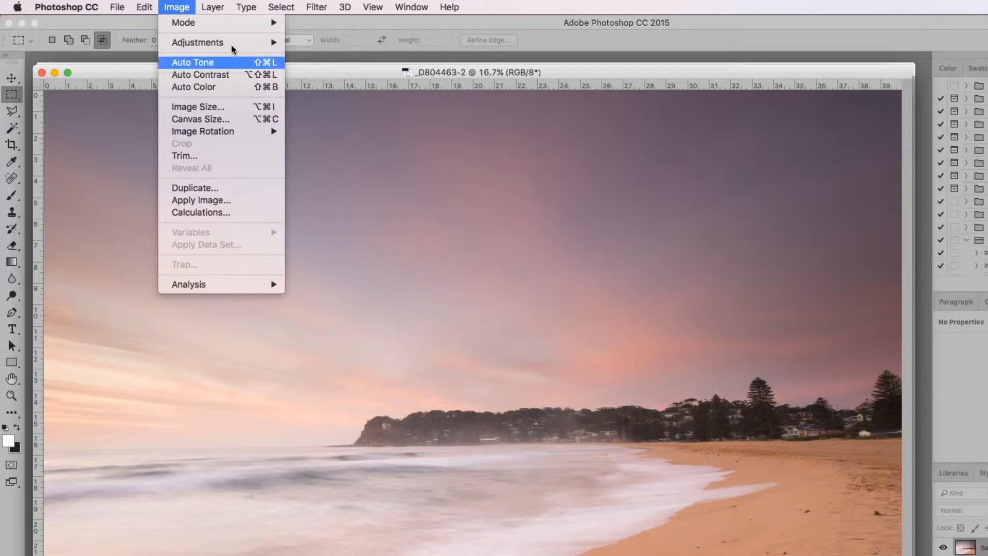
left_click(186, 11)
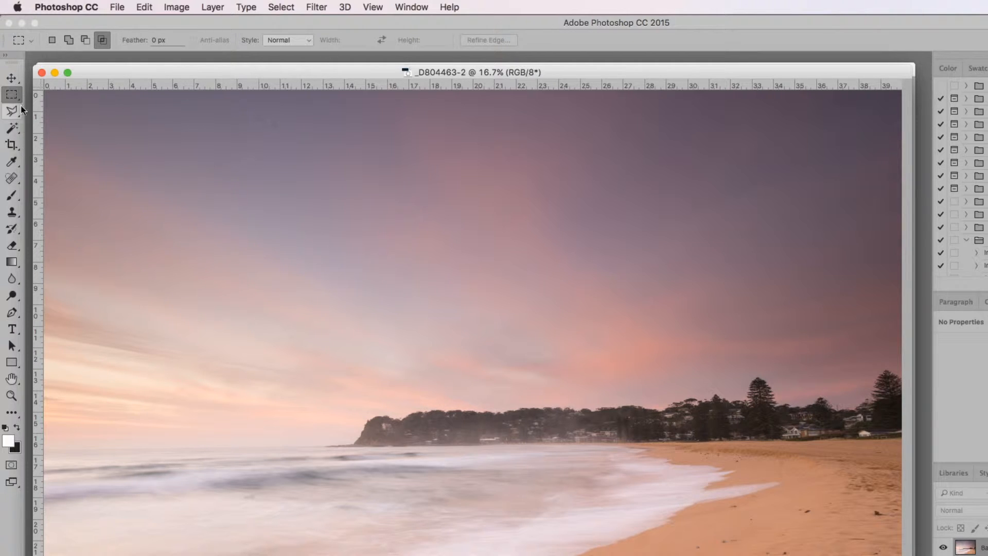
Draw a freehand Lasso selection in the sky, replacing it with a larger one from the sky down into the sea.
left_click(11, 117)
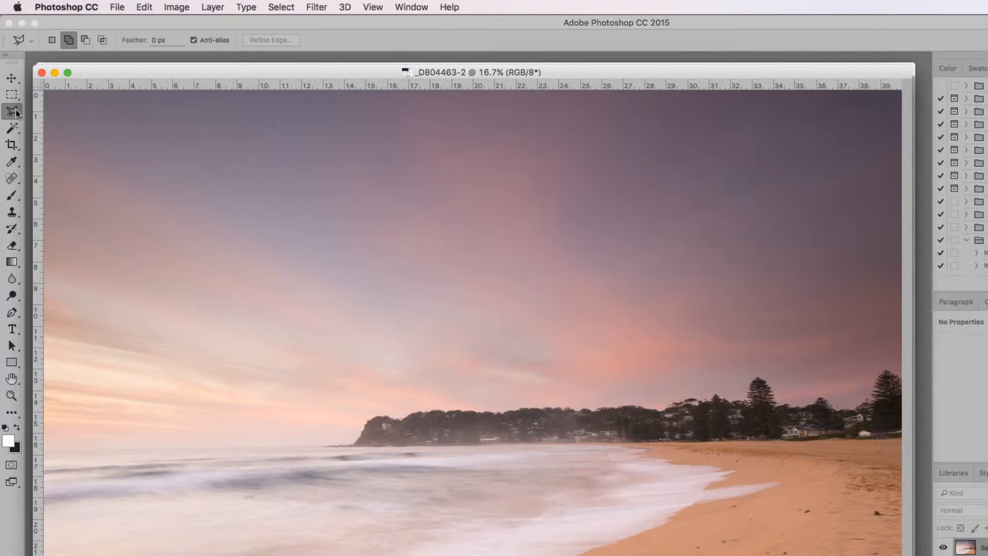
left_click(16, 112)
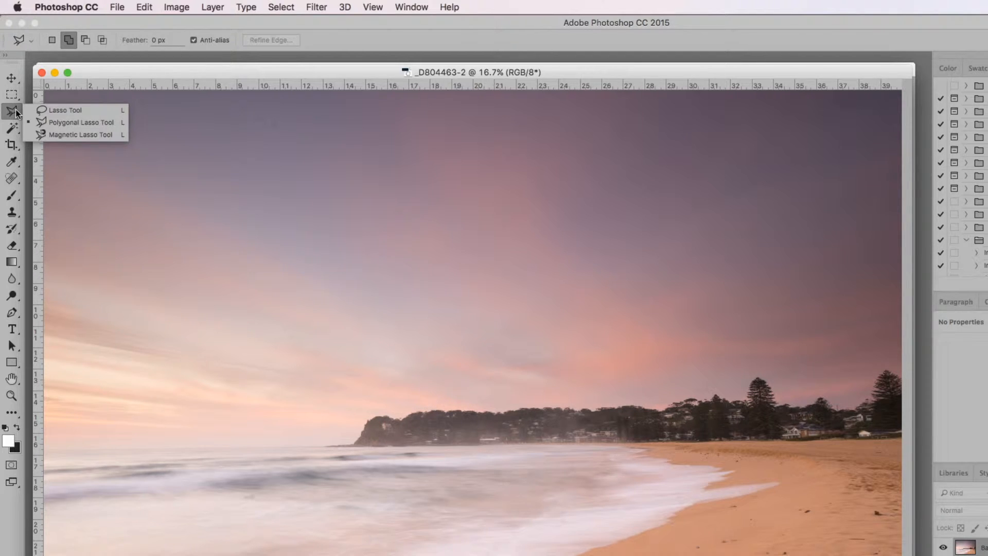
left_click(56, 110)
mouse_move(444, 202)
left_mouse_down()
mouse_move(406, 221)
mouse_move(371, 403)
mouse_move(545, 223)
mouse_move(463, 176)
mouse_move(447, 206)
left_mouse_up()
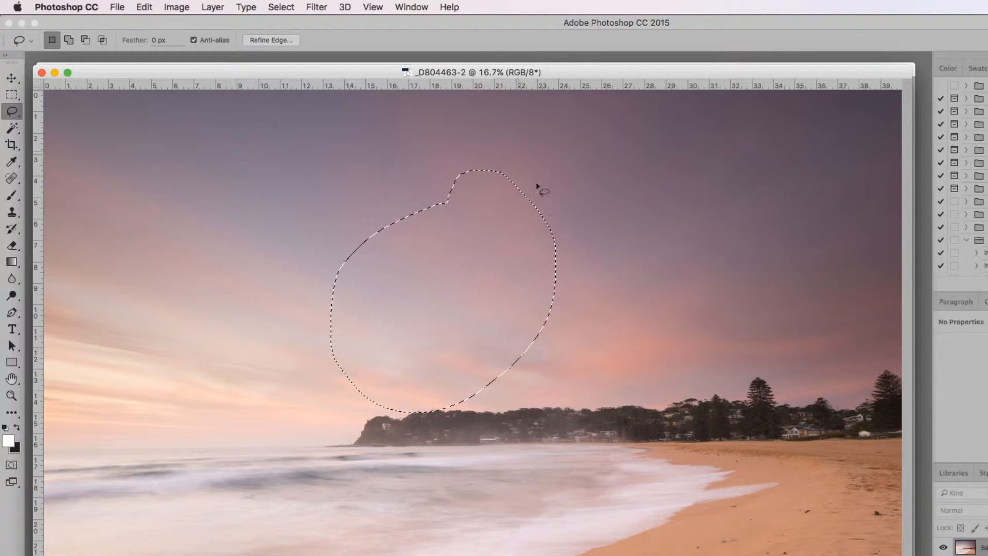
mouse_move(263, 288)
left_mouse_down()
mouse_move(253, 386)
mouse_move(401, 520)
mouse_move(474, 256)
mouse_move(362, 126)
mouse_move(286, 295)
left_mouse_up()
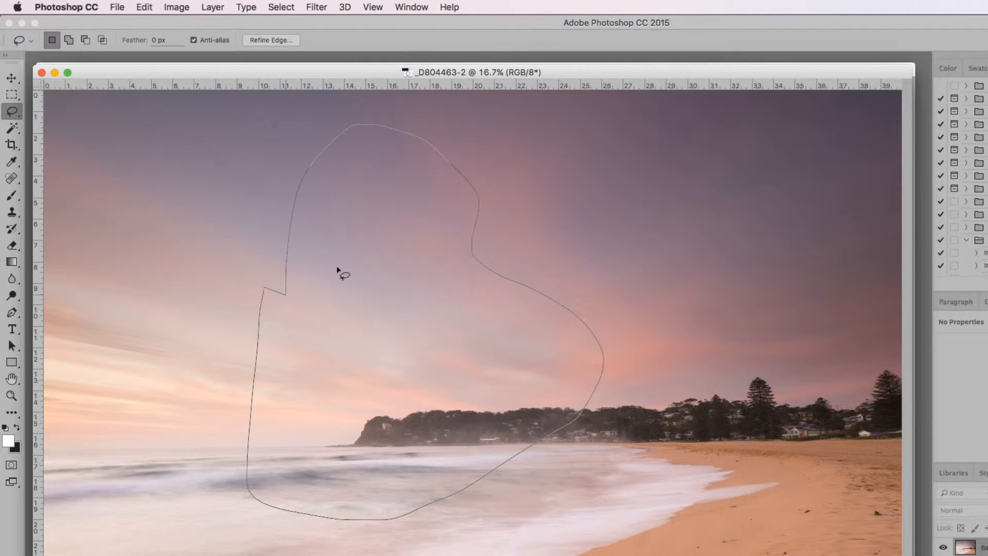
Add an irregular straight-edged area over the sky, sea and beach to the selection with the Polygonal Lasso, and deselect everything.
right_click(12, 121)
left_click(78, 120)
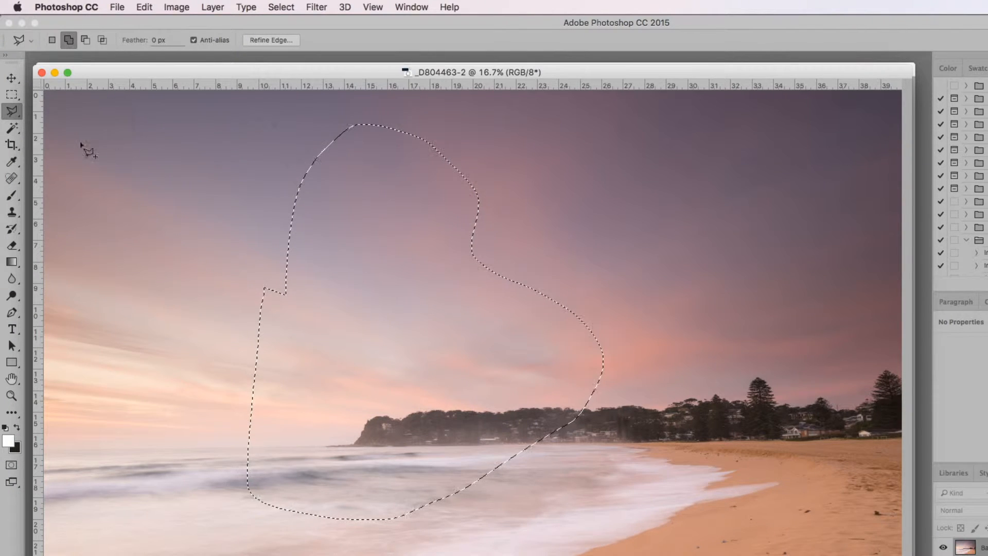
left_click(587, 165)
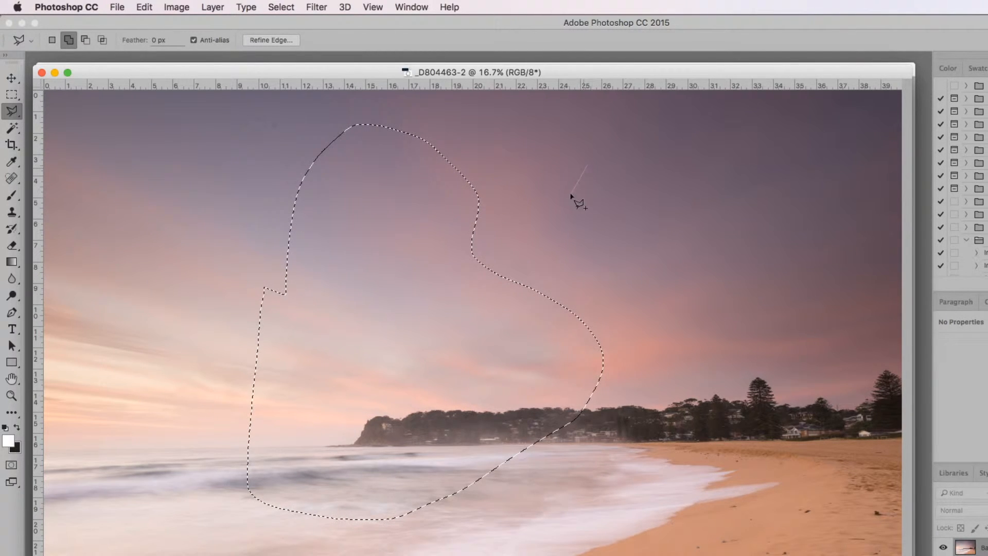
left_click(440, 555)
left_click(765, 368)
left_click(747, 172)
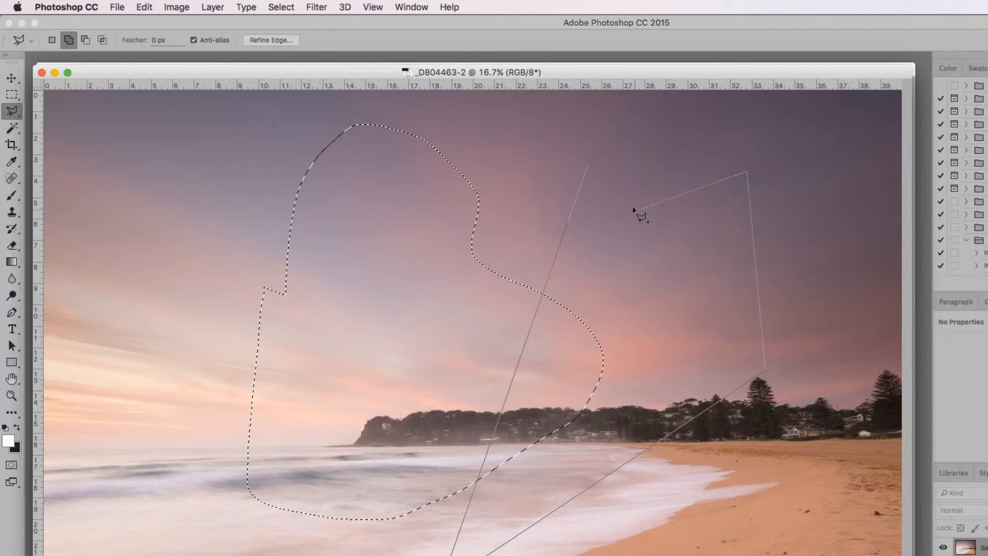
left_click(631, 207)
left_click(610, 142)
left_click(594, 180)
left_click(616, 208)
left_click(616, 386)
left_click(571, 293)
left_click(591, 166)
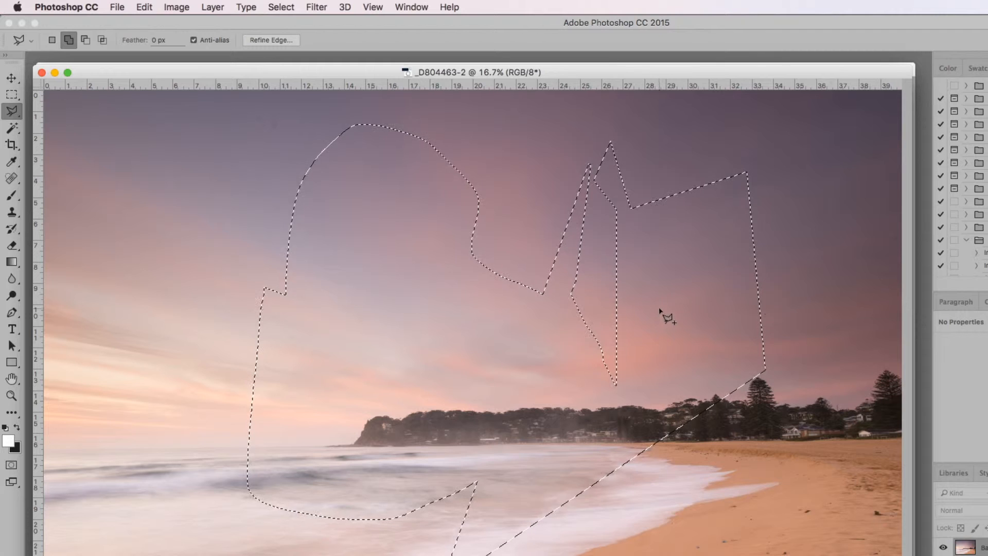
key("super+d")
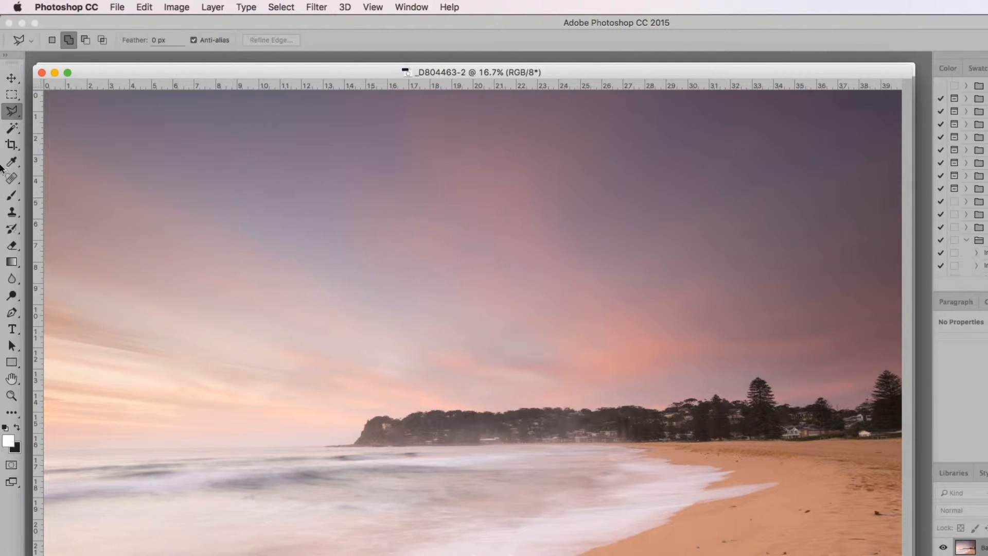
Trace irregular outlines from the headland over the trees and sky with the Magnetic Lasso, and deselect the closed selection.
left_click(11, 128)
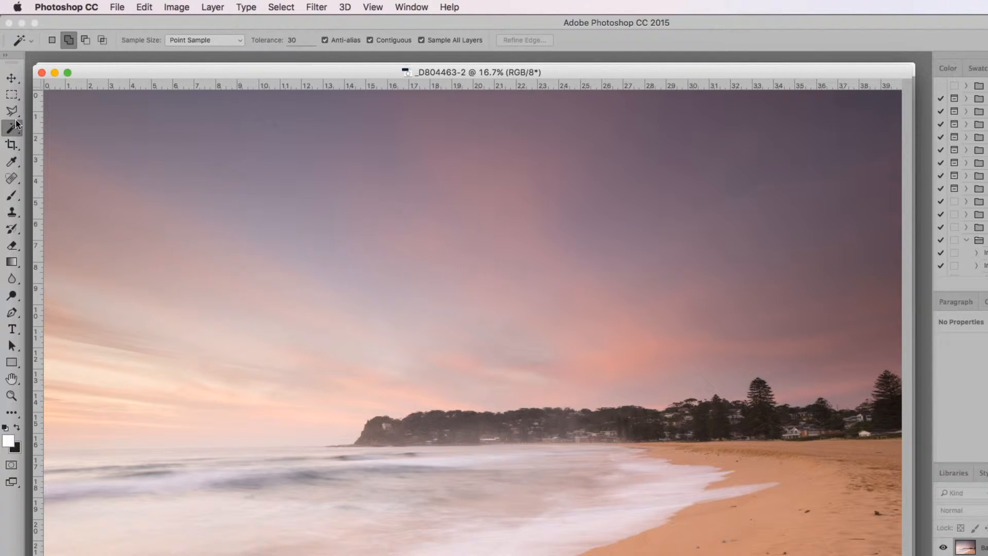
left_click(13, 111)
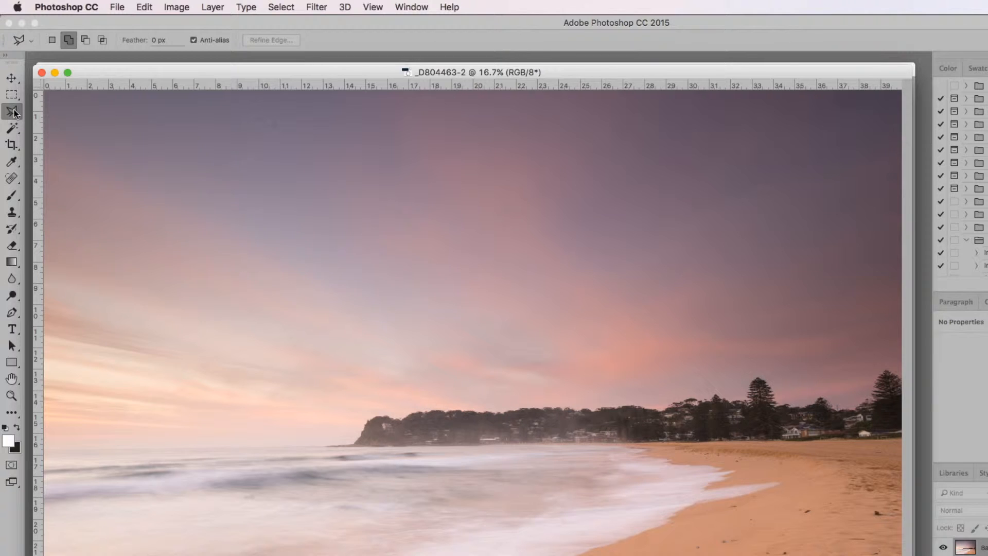
right_click(14, 113)
left_click(66, 132)
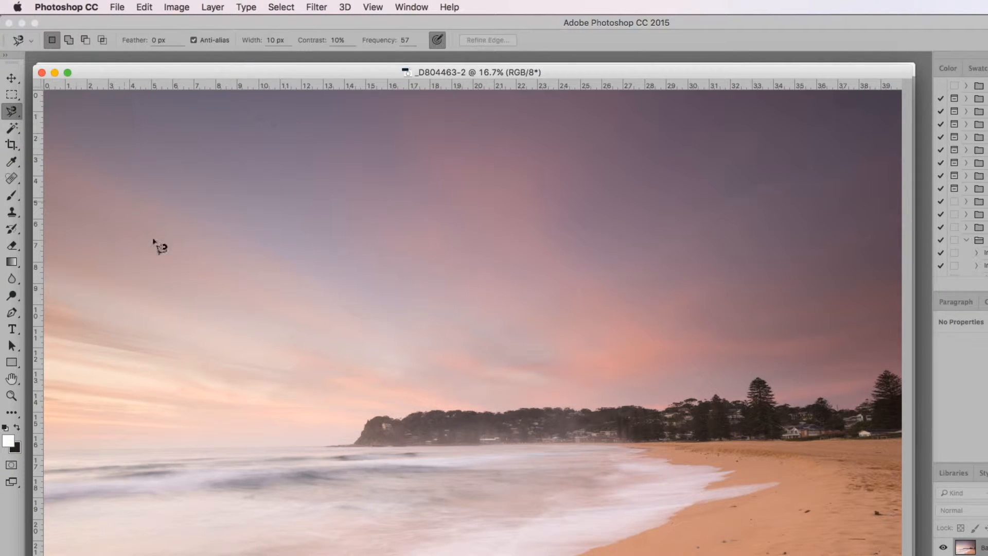
left_click(369, 412)
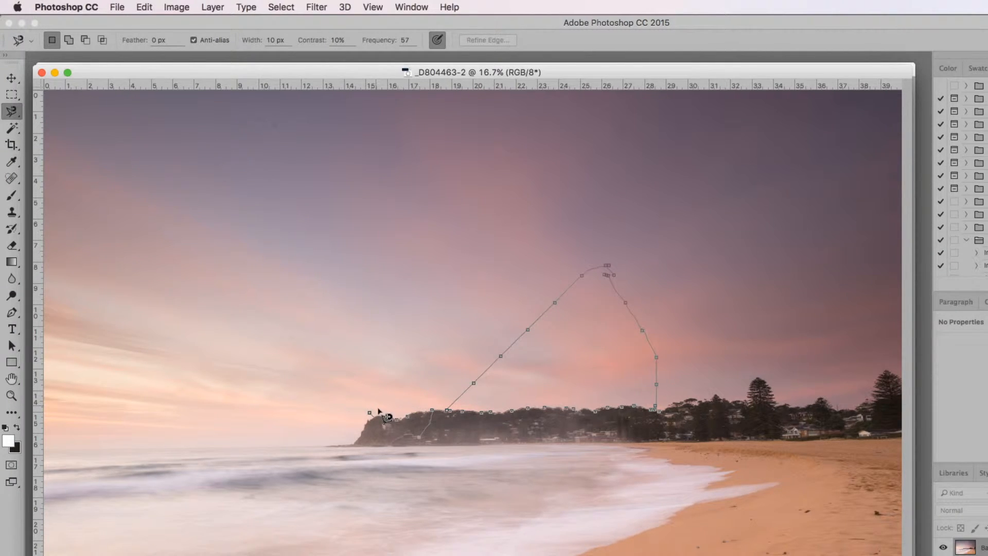
left_click(381, 425)
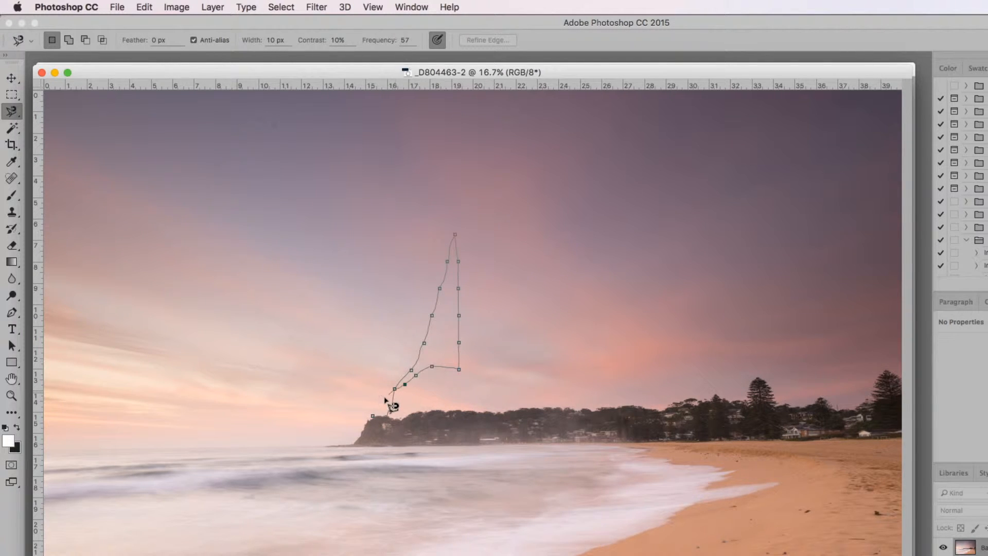
left_click(382, 423)
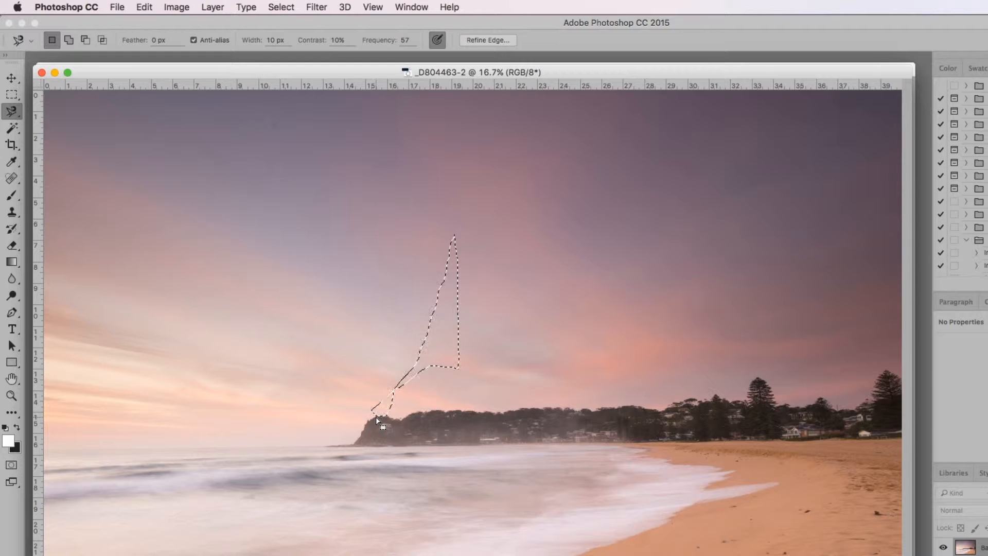
key("super+d")
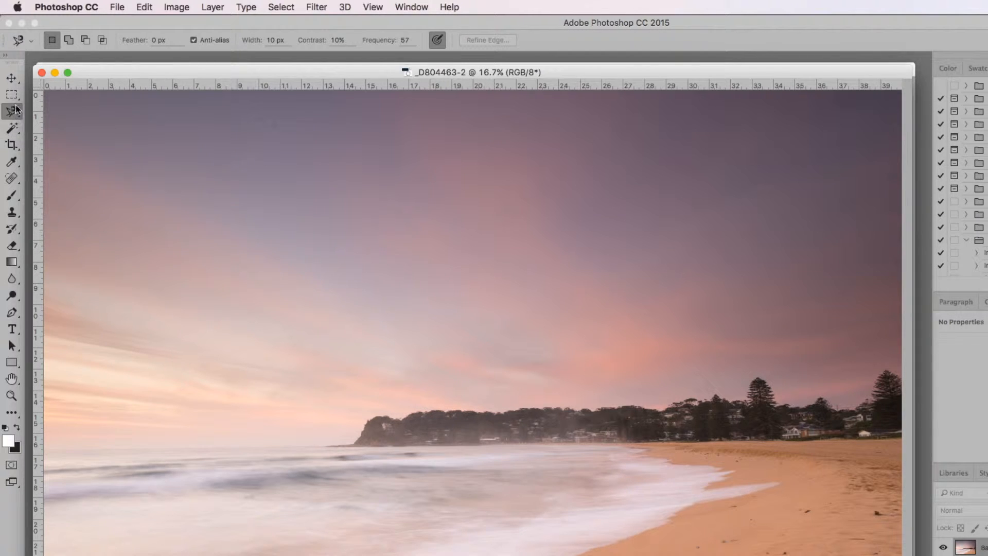
Select the whole sky down to the horizon and treeline with the Quick Selection tool, and deselect it.
left_click(11, 129)
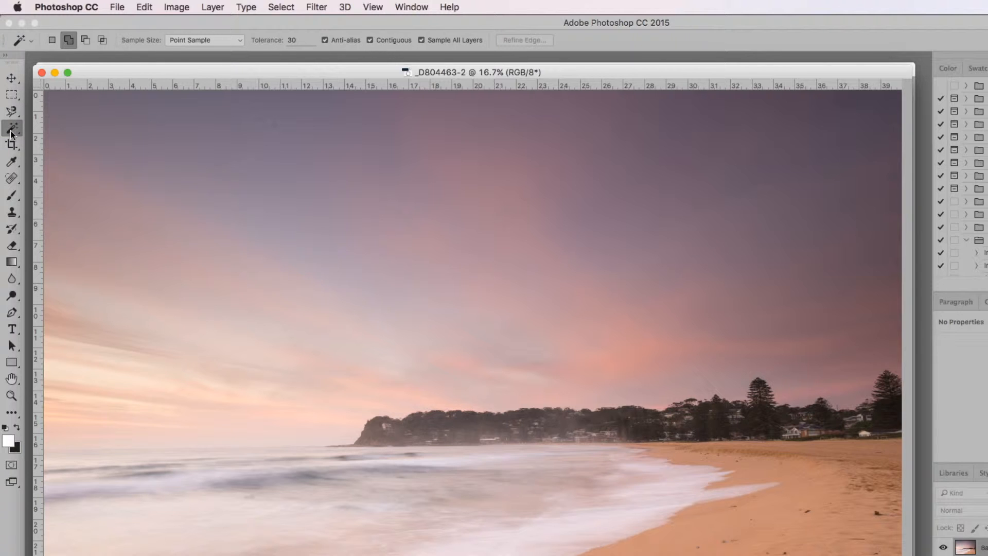
right_click(11, 133)
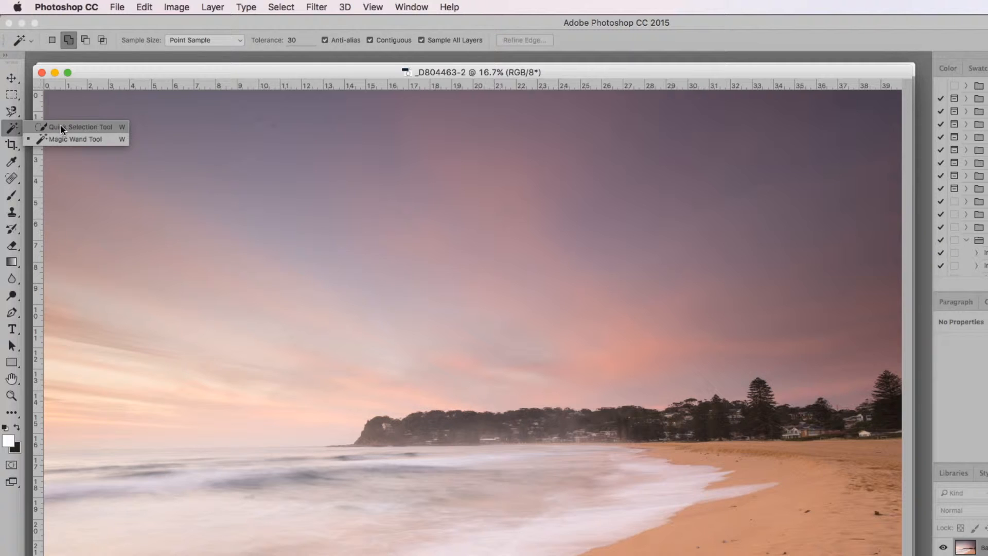
left_click(92, 127)
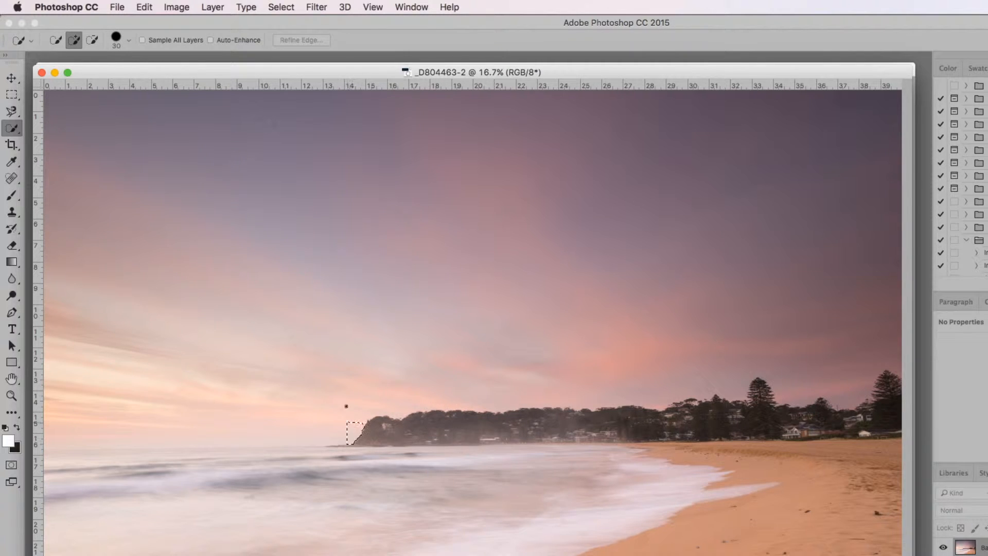
mouse_move(400, 388)
left_mouse_down()
mouse_move(431, 401)
mouse_move(493, 367)
mouse_move(493, 355)
mouse_move(439, 315)
mouse_move(474, 279)
mouse_move(503, 343)
mouse_move(499, 407)
mouse_move(540, 401)
mouse_move(587, 367)
mouse_move(545, 412)
mouse_move(668, 391)
mouse_move(682, 354)
mouse_move(721, 347)
mouse_move(730, 313)
mouse_move(715, 256)
mouse_move(685, 209)
mouse_move(599, 199)
mouse_move(486, 225)
mouse_move(437, 252)
mouse_move(374, 258)
mouse_move(282, 301)
mouse_move(240, 309)
mouse_move(234, 296)
mouse_move(247, 304)
mouse_move(286, 276)
left_mouse_up()
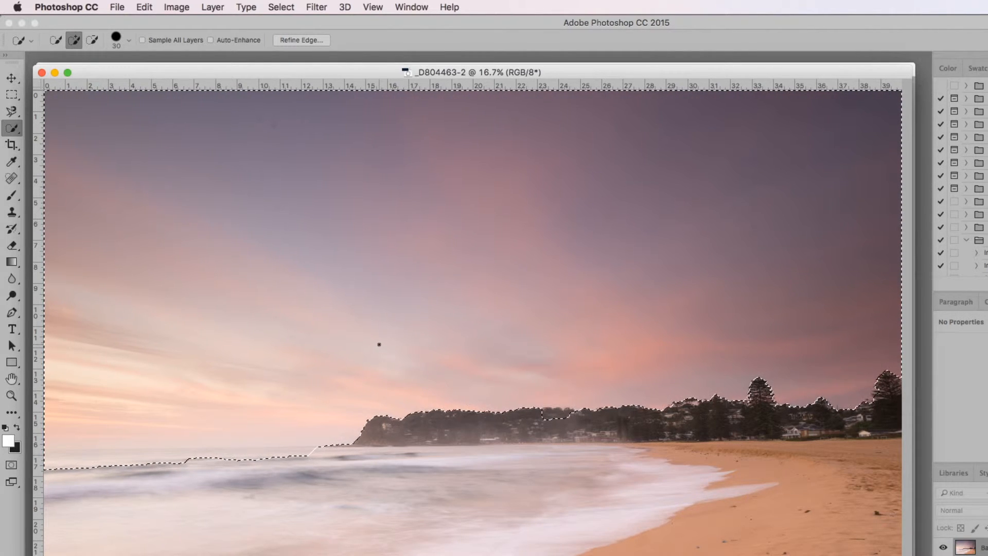
key("super+d")
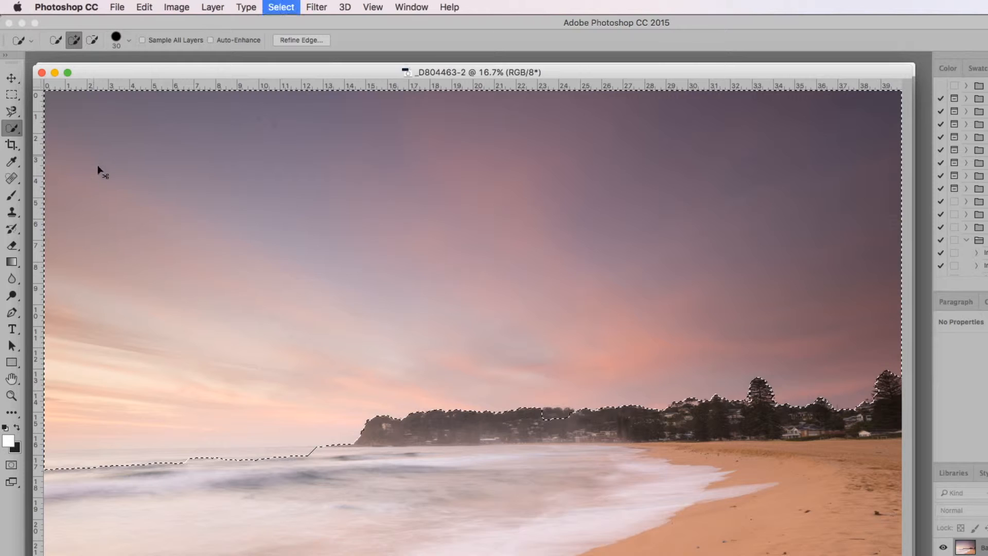
Select the pale water from the shoreline foam with the Magic Wand at a tolerance of 30, and deselect it.
left_click(16, 128)
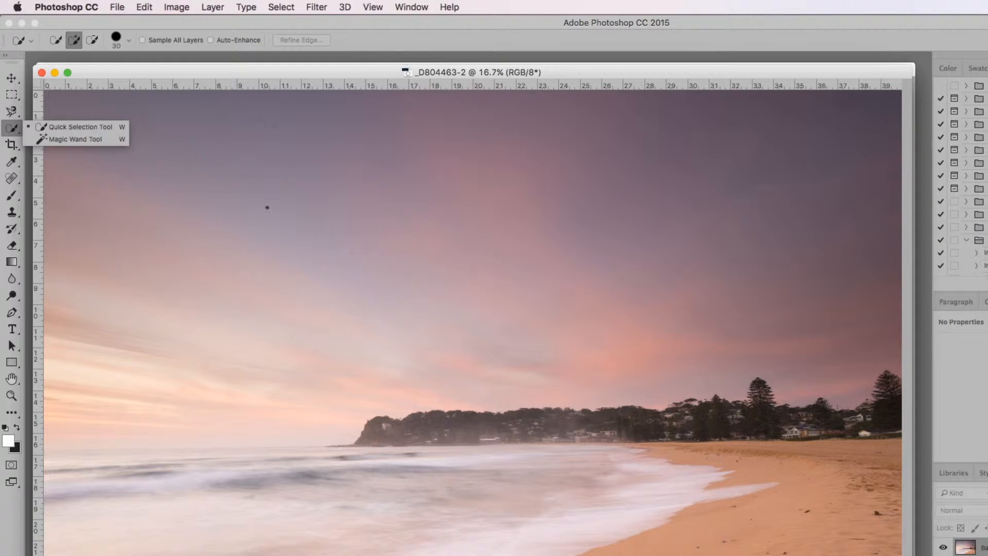
left_click(78, 139)
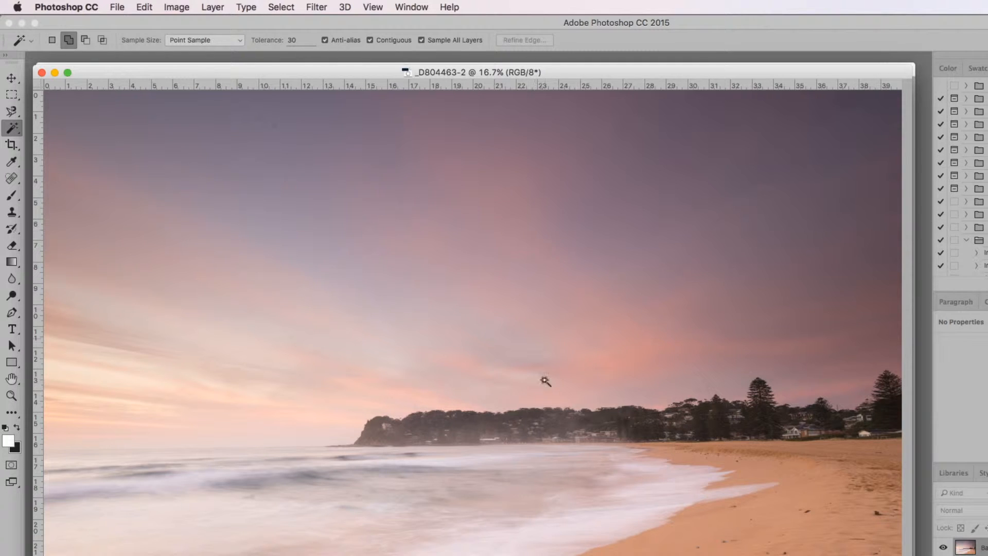
left_click(628, 515)
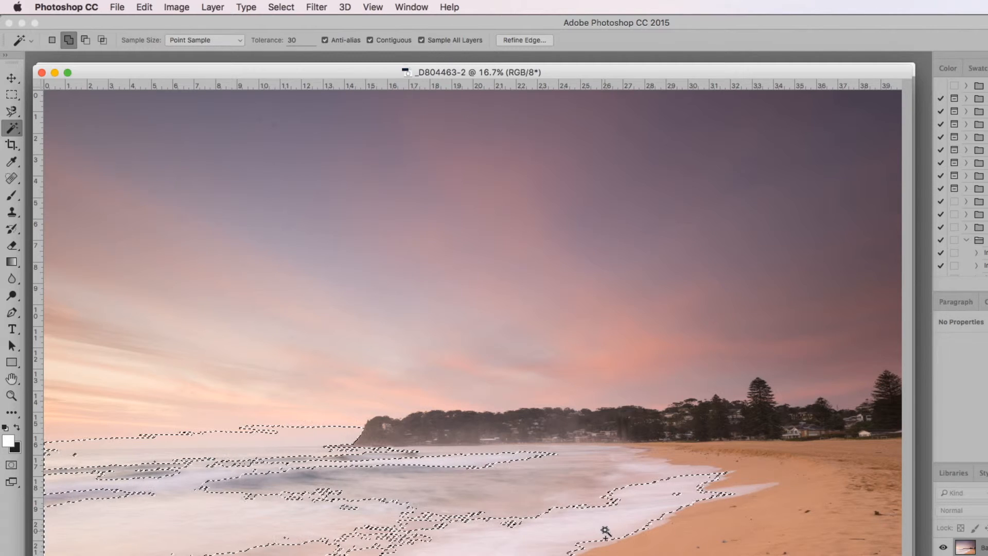
key("super+d")
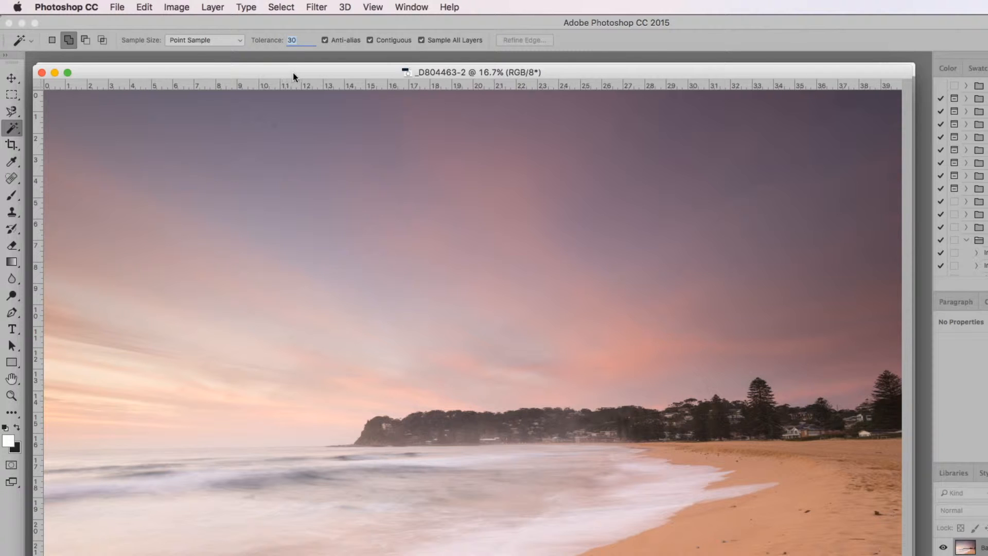
Set the Magic Wand tolerance to 5, select the shoreline foam again, and deselect it.
type("5")
key("Return")
left_click(603, 524)
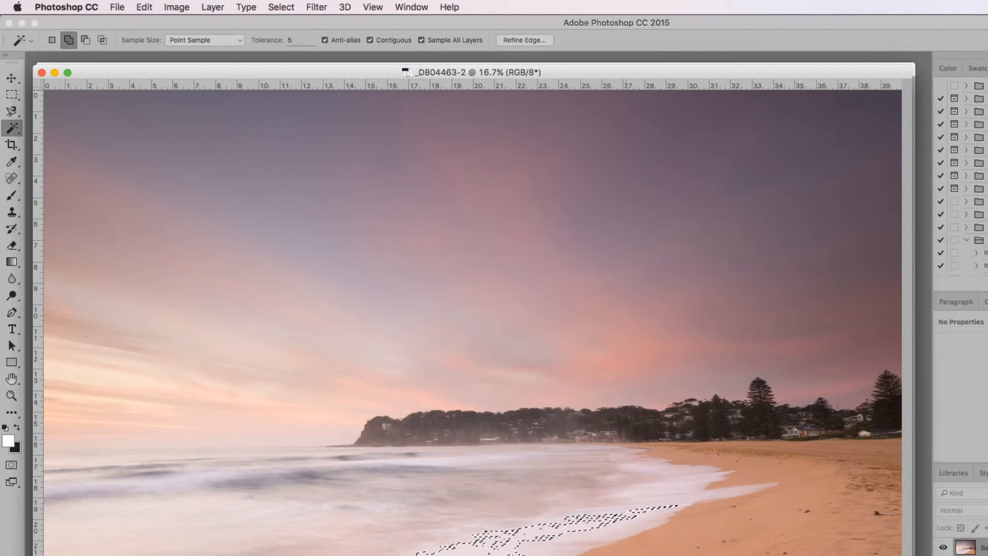
key("super+d")
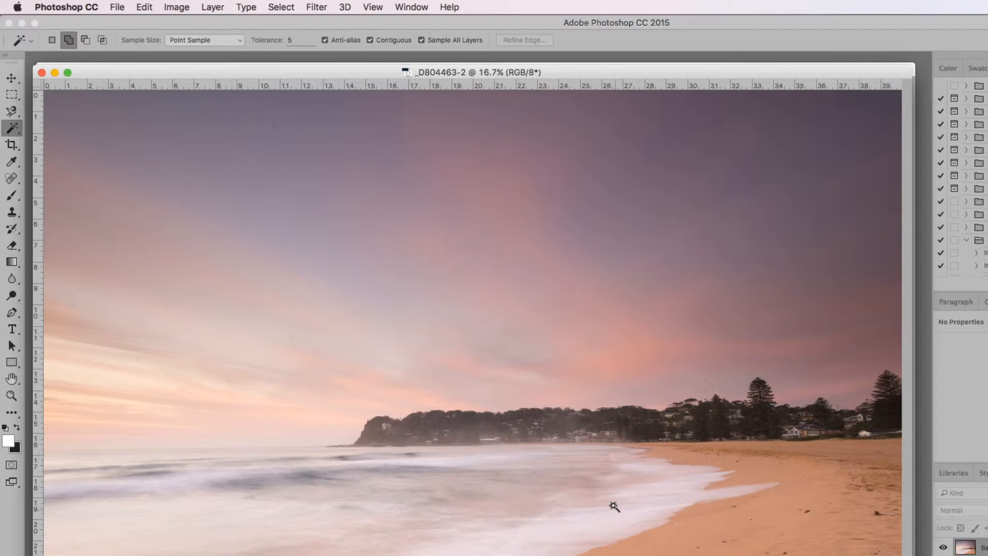
Crop the photo to a central sky area about 20.7 by 10.4 in, and enlarge its document window.
left_click(10, 147)
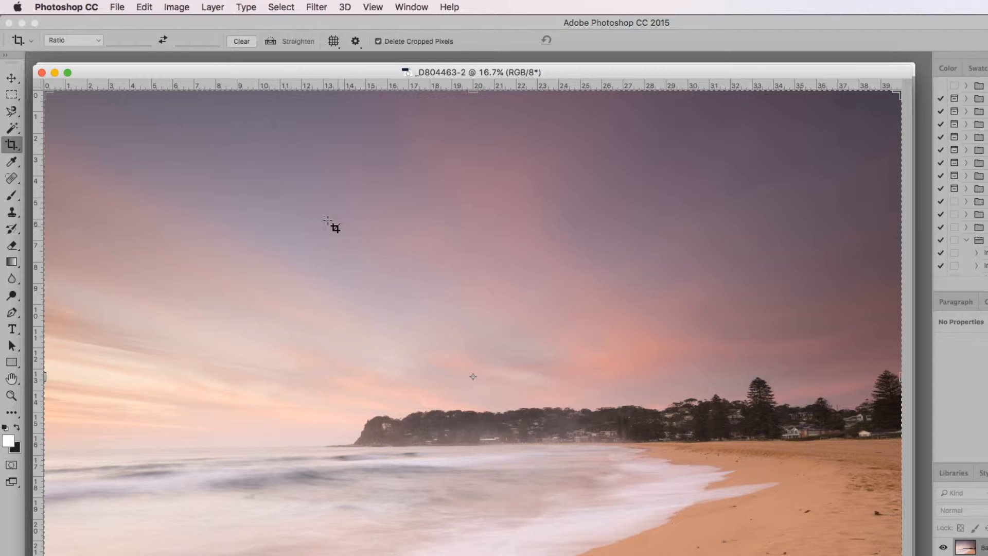
left_click_drag(253, 171, 697, 392)
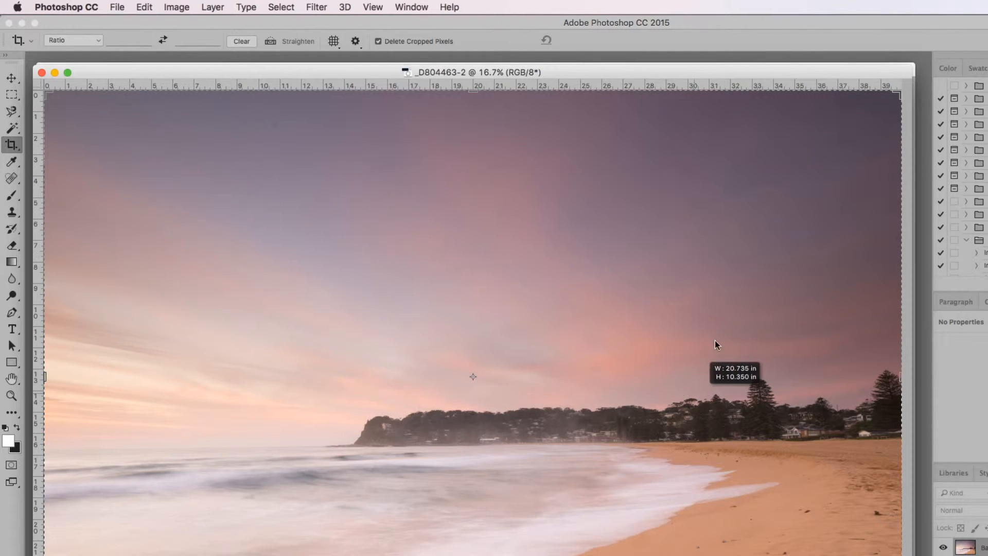
key("Return")
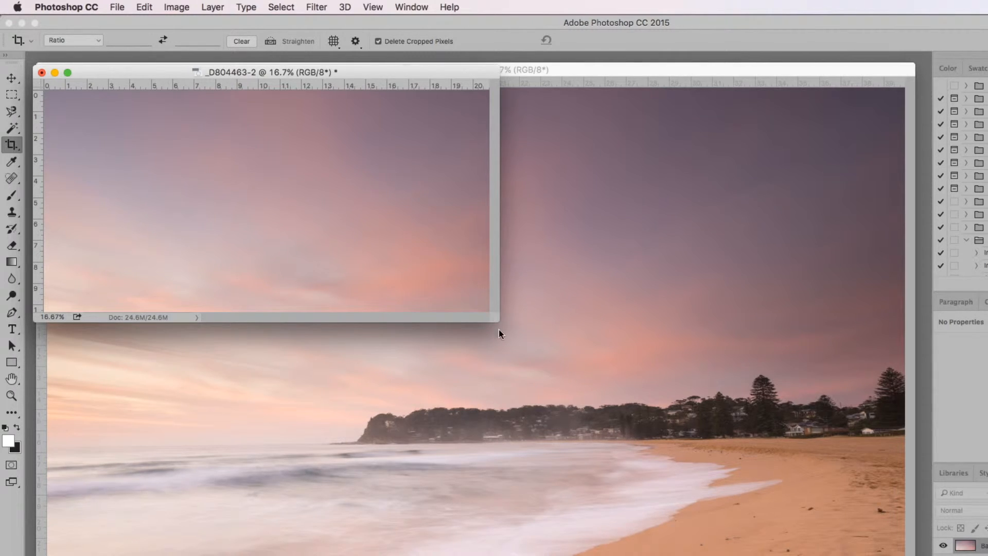
left_click_drag(495, 316, 913, 555)
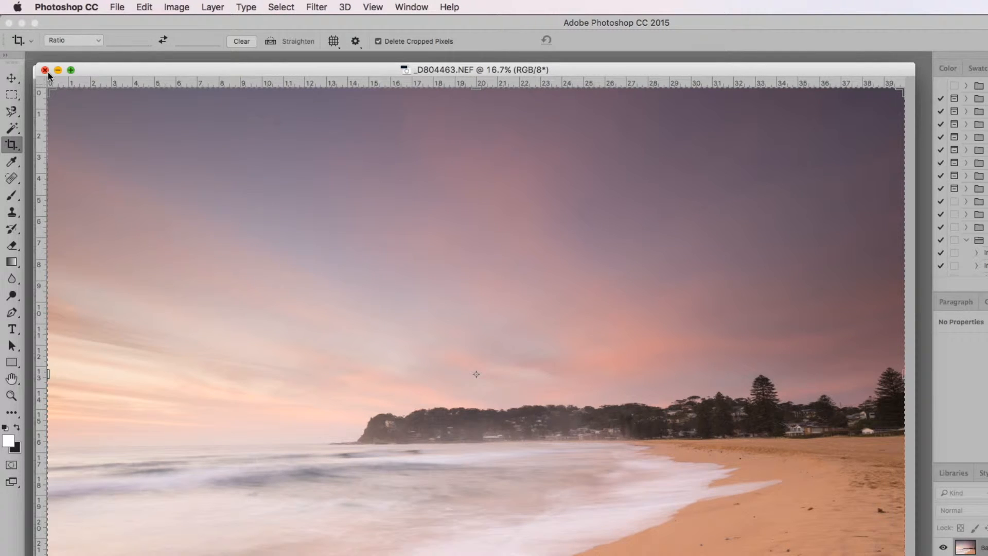
Close the _D804463.NEF document and undo the crop of _D804463-2.
left_click(45, 71)
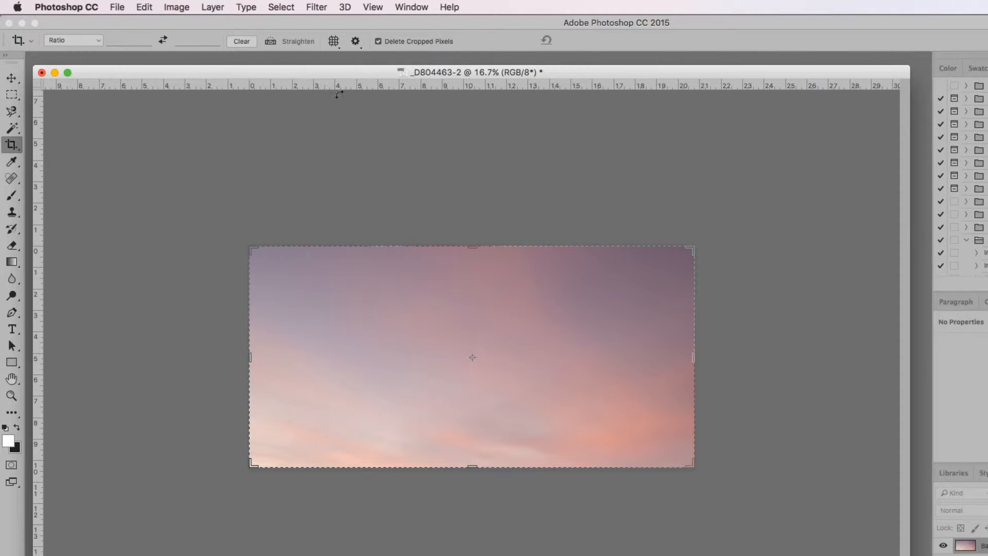
key("super")
key("super+z")
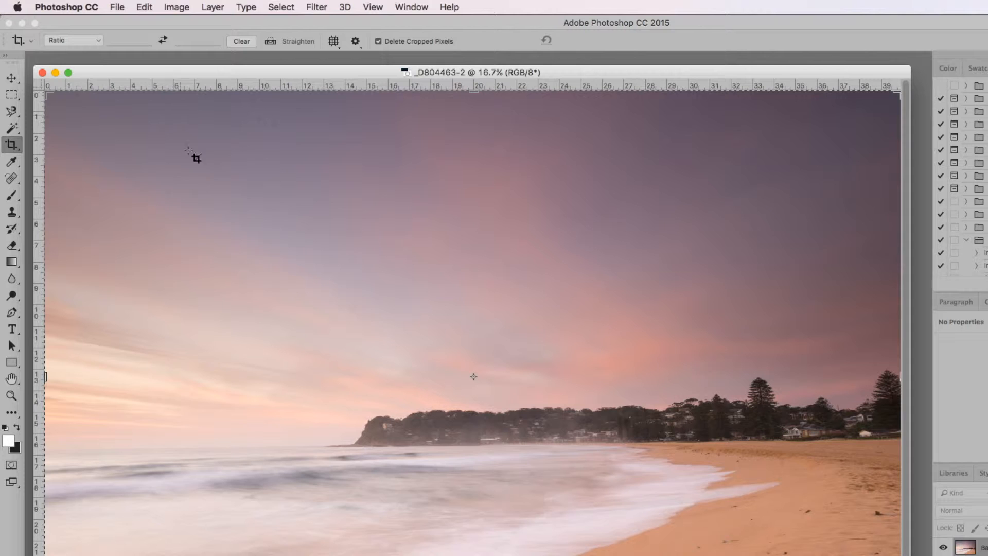
Crop the photo to 4 in wide by 6 in high at 300 px/in using the W x H x Resolution option.
left_click(89, 40)
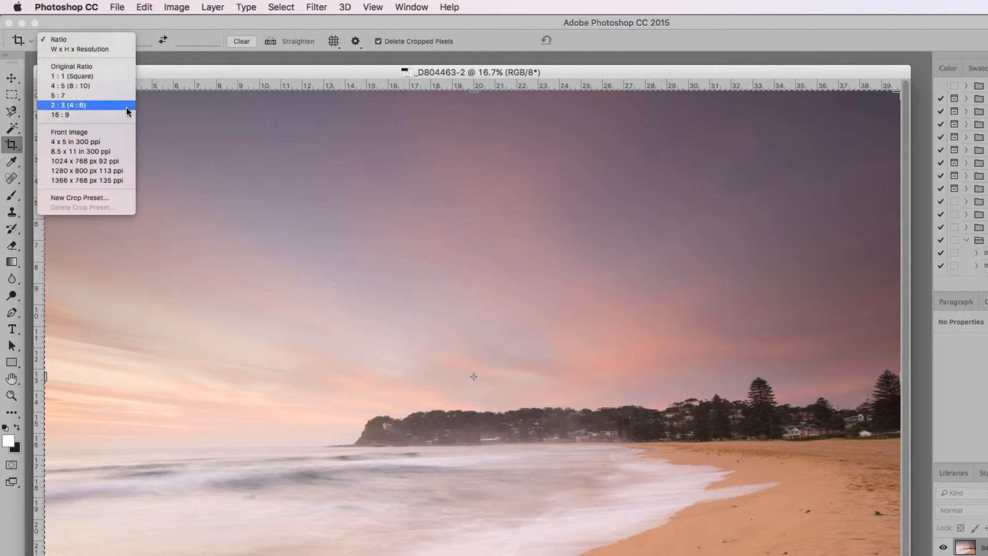
left_click(90, 53)
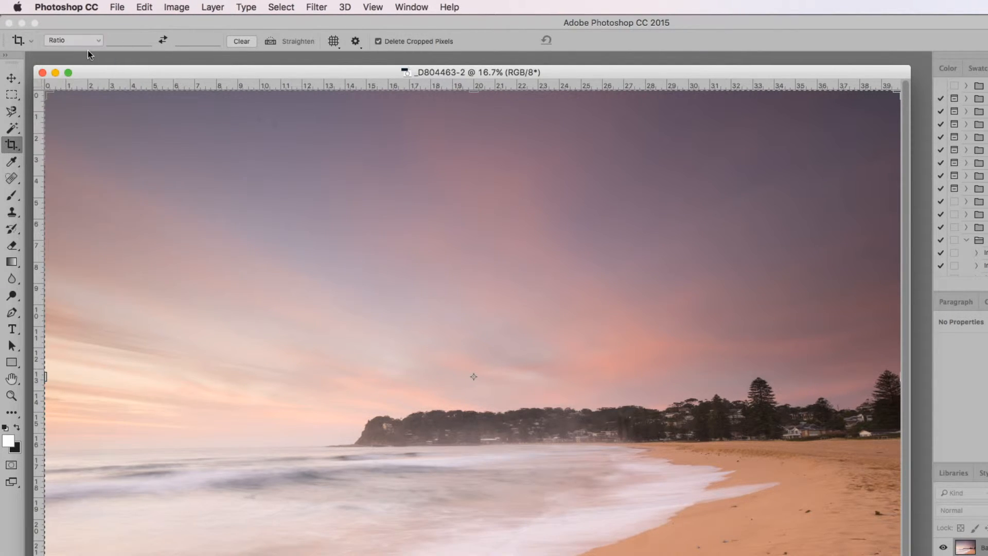
left_click(82, 41)
left_click(85, 51)
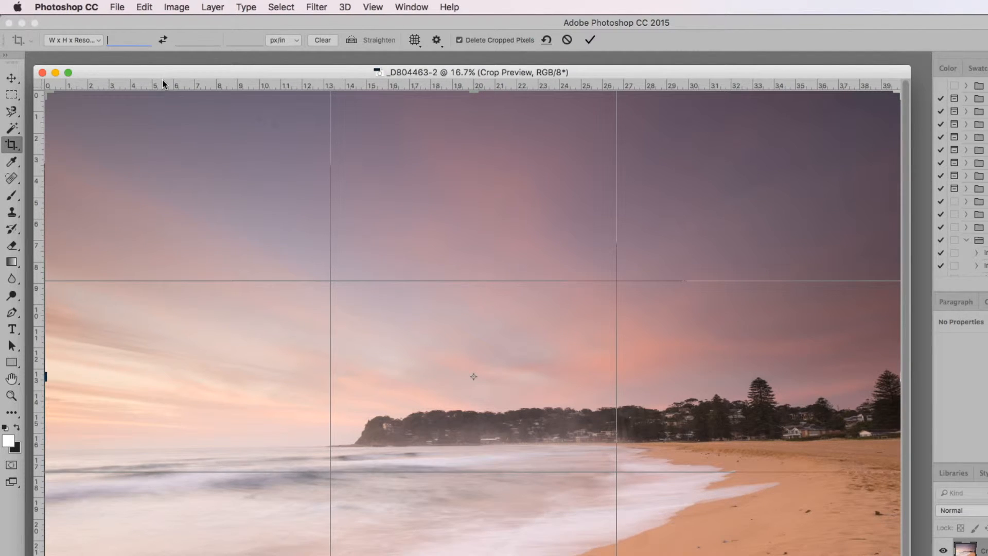
type("4")
left_click(190, 40)
type("6")
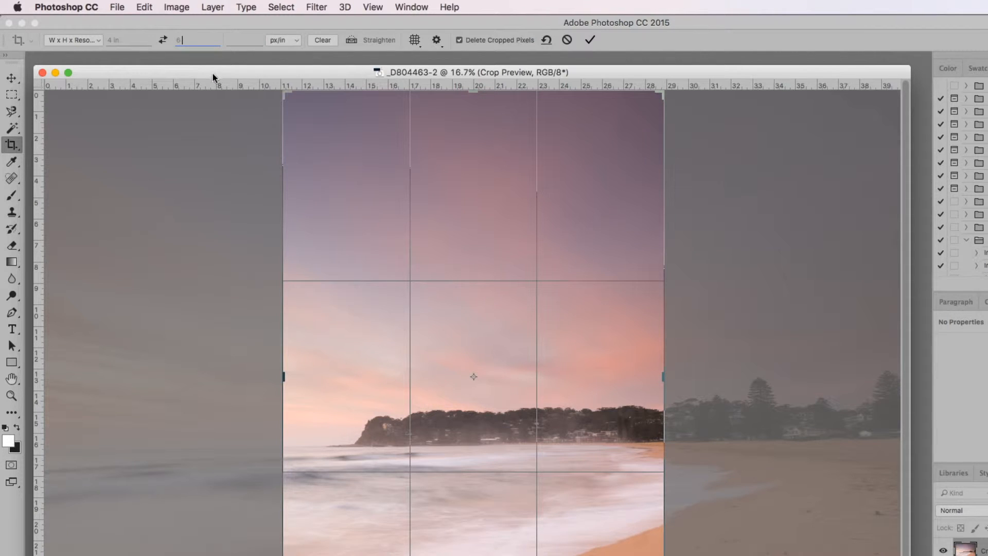
left_click(235, 40)
type("300")
left_click(592, 41)
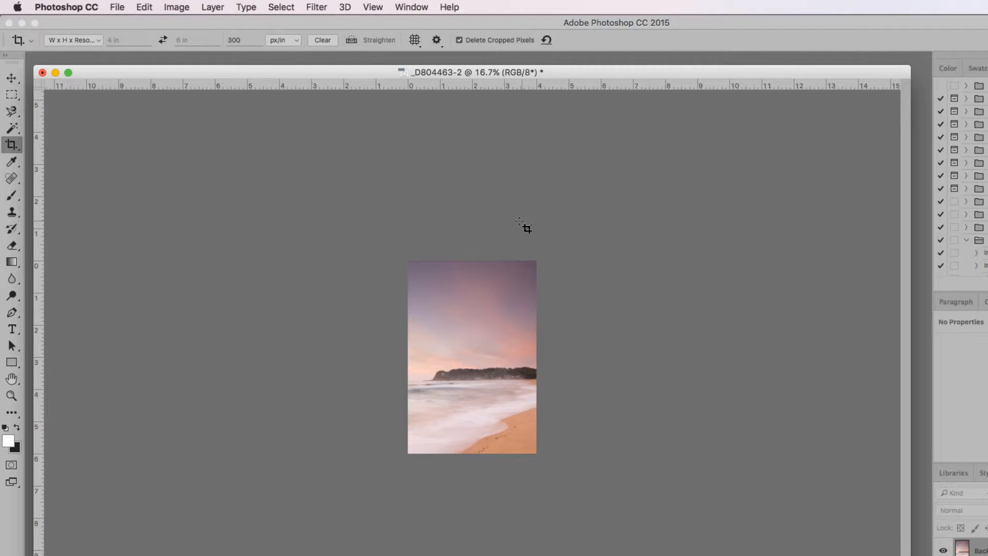
Check the cropped photo's width and height in inches in Image Size, cancel without resizing, and return to the Crop tool.
left_click(186, 7)
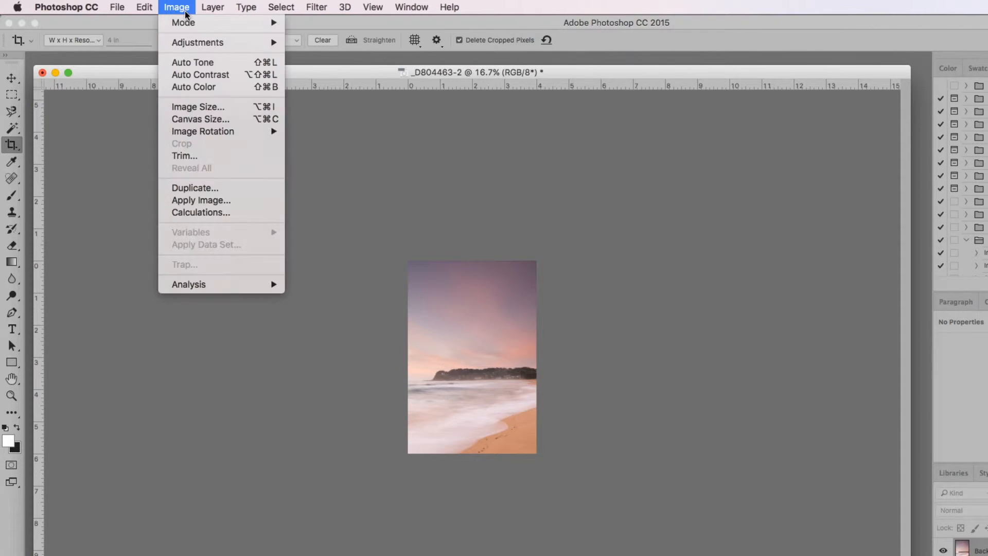
left_click(237, 110)
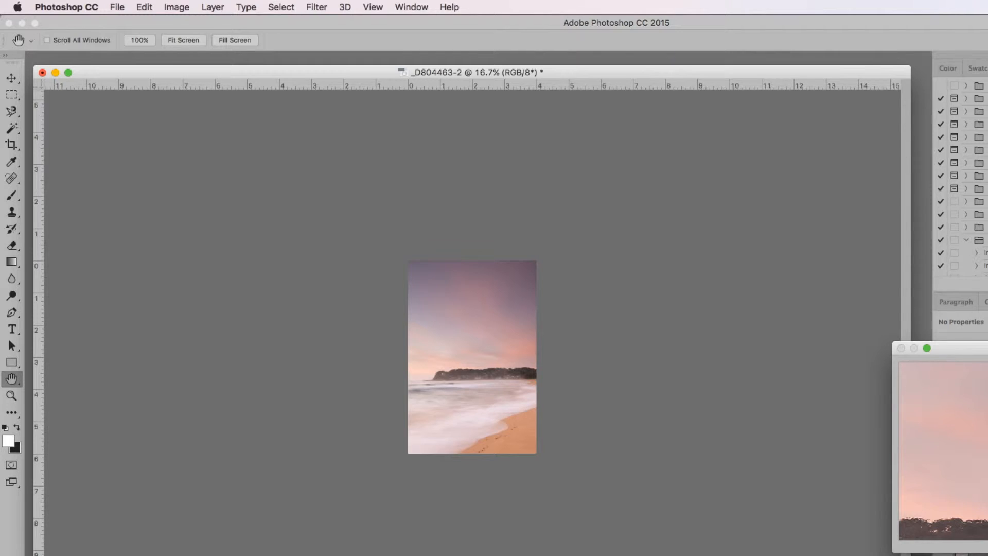
left_click(819, 337)
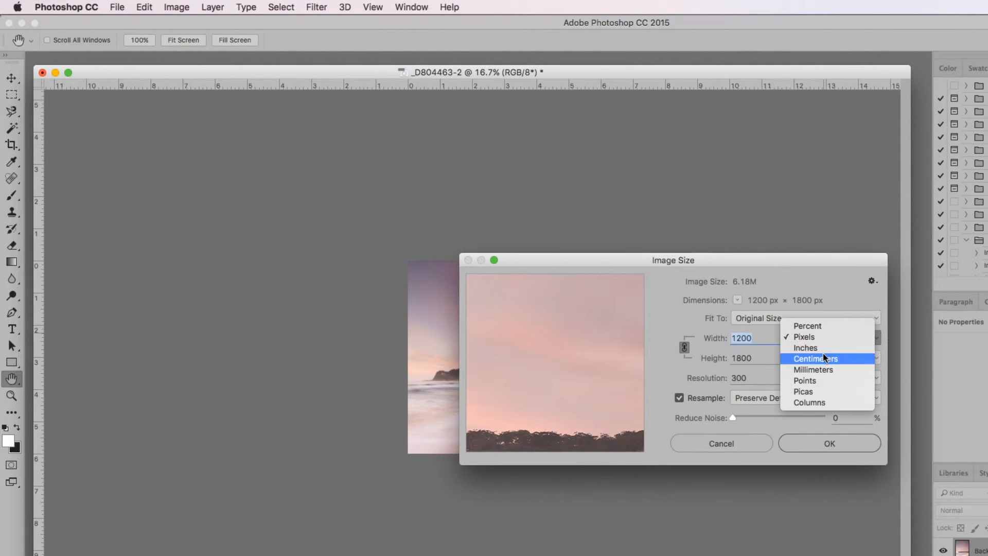
left_click(826, 346)
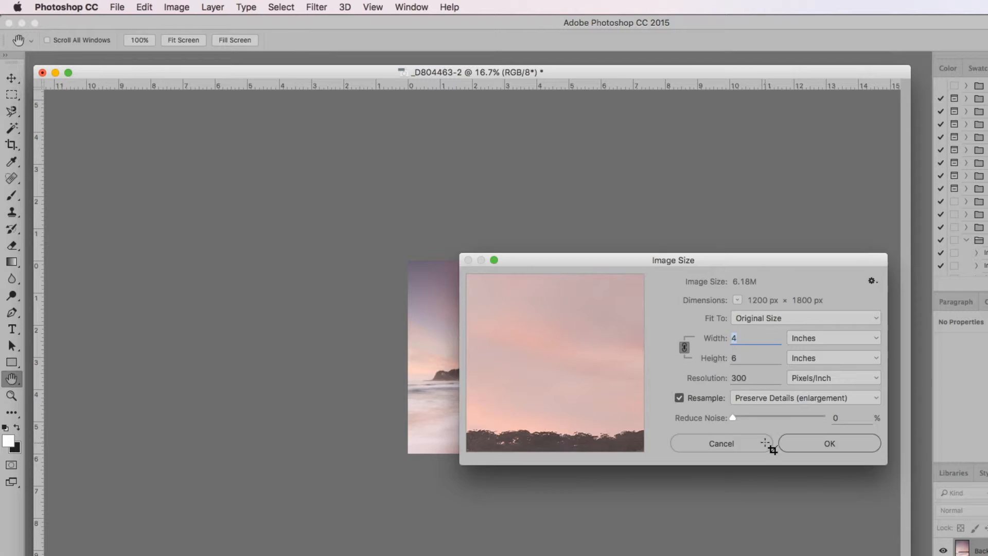
left_click(765, 444)
key("c")
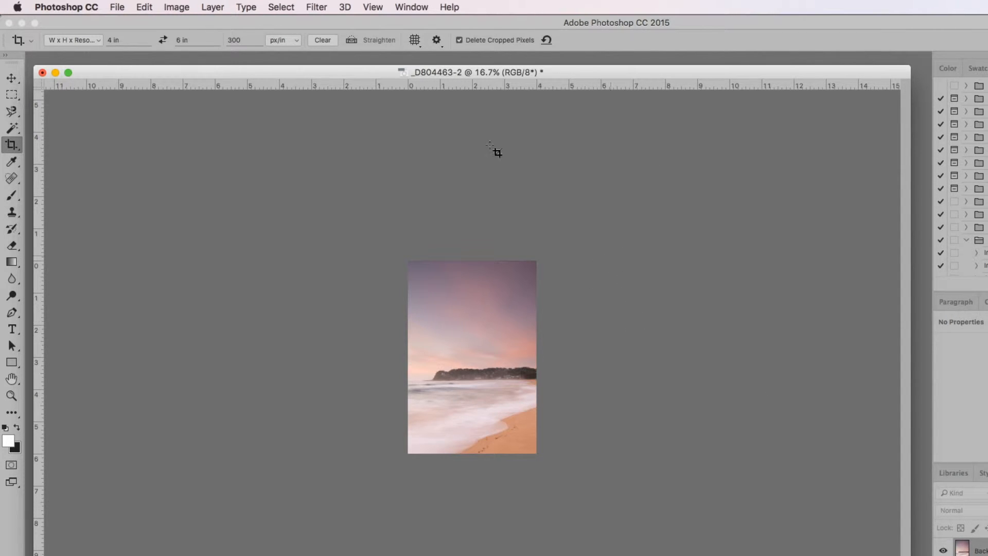
left_click_drag(319, 76, 332, 81)
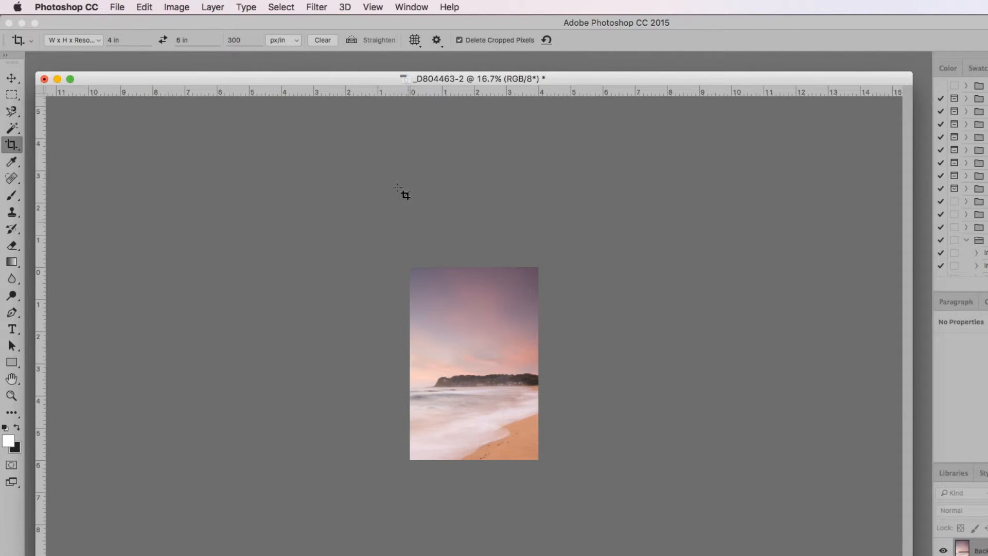
Undo the 4 by 6 in crop and sample the beach's orange sand as the foreground colour with the Eyedropper Tool.
key("super+z")
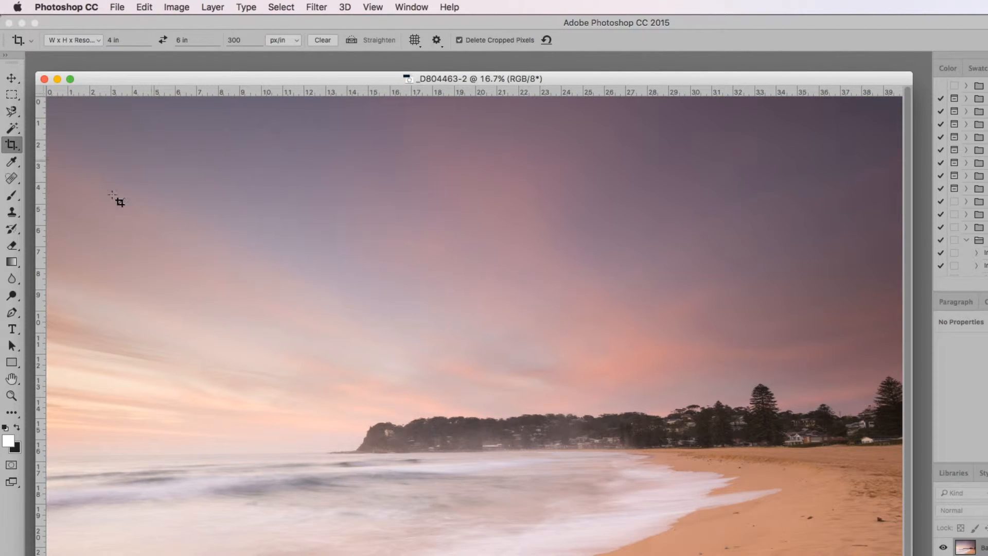
left_click(13, 163)
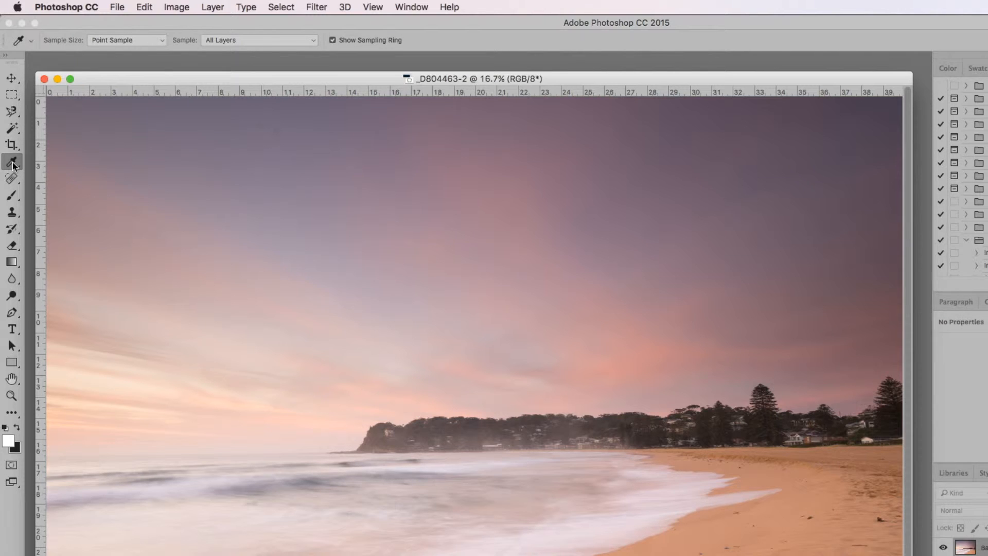
right_click(13, 164)
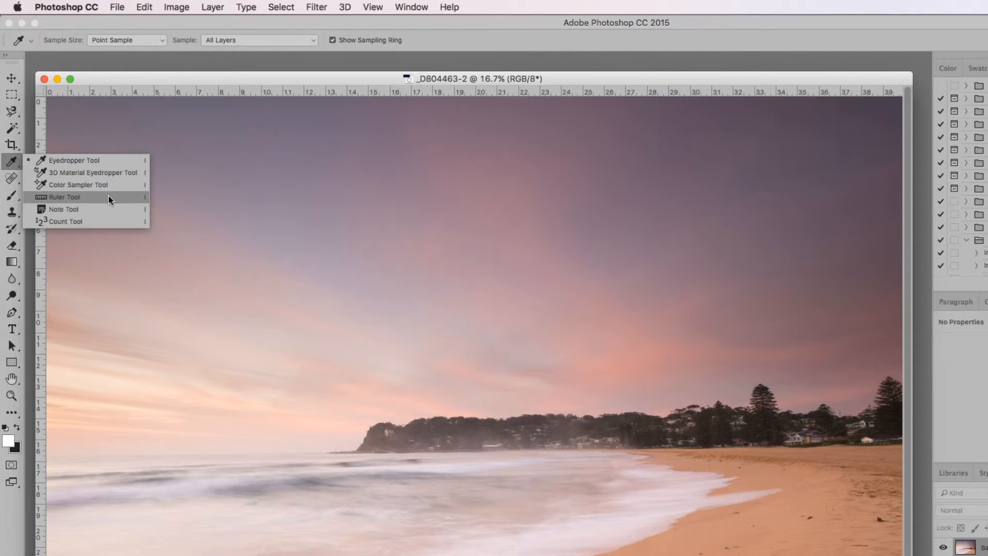
left_click(91, 159)
left_click(329, 193)
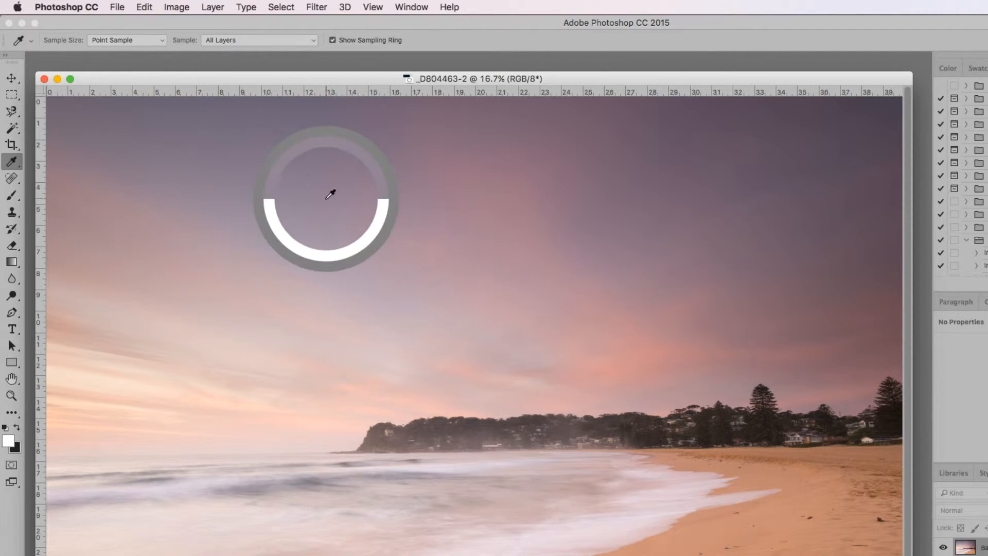
left_click_drag(283, 394, 623, 259)
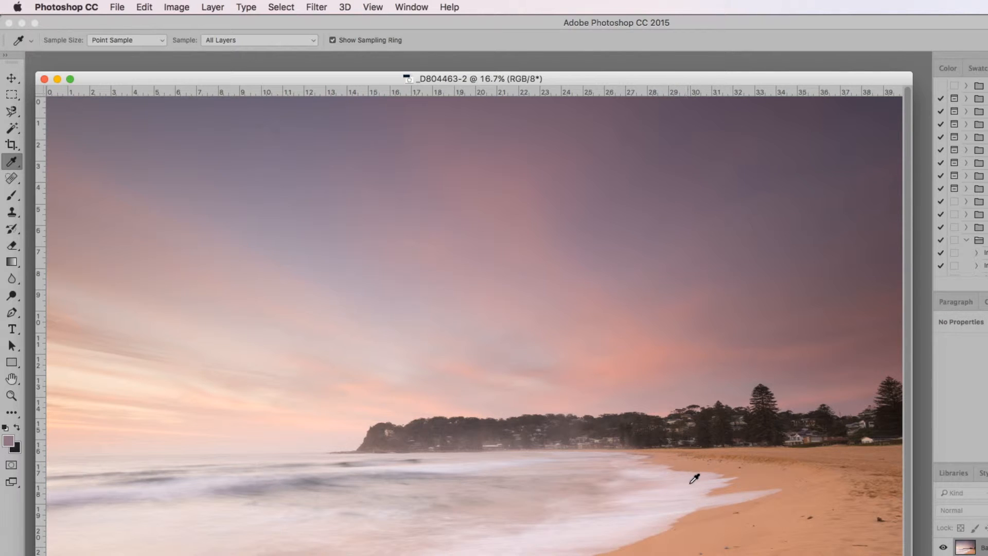
left_click(698, 457)
Examine the tools grouped with the Spot Healing Brush and activate the Brush Tool to view its variants.
left_click(12, 179)
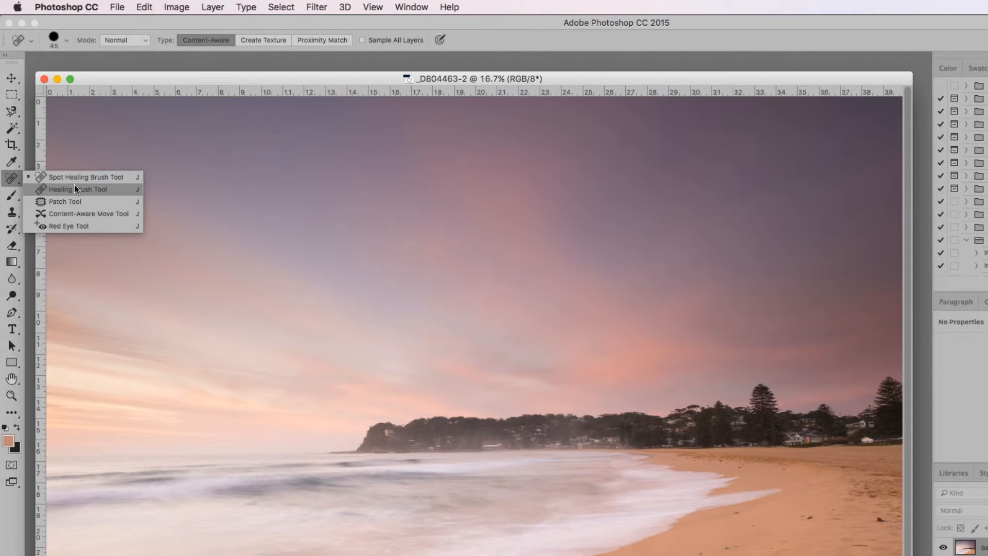
left_click(11, 178)
left_click(13, 199)
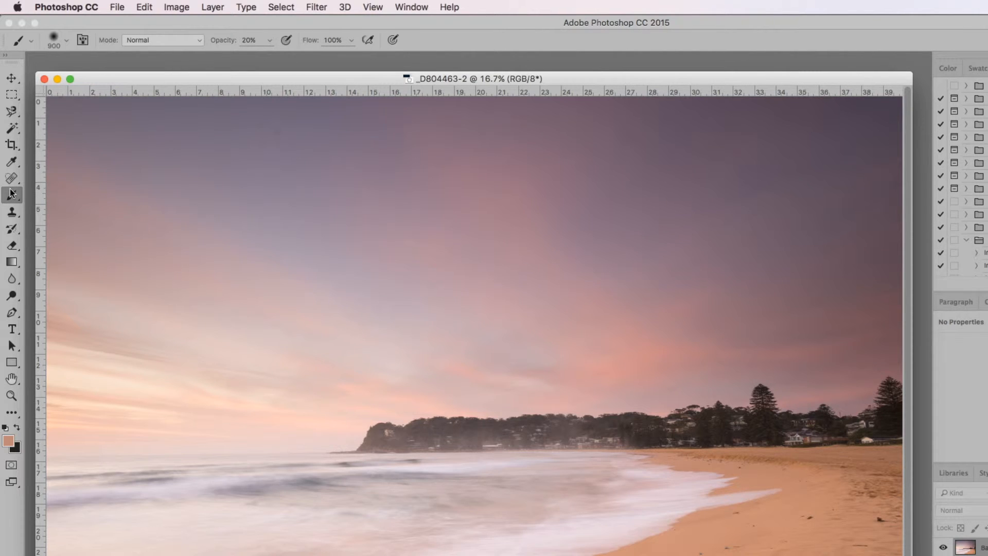
left_click(10, 194)
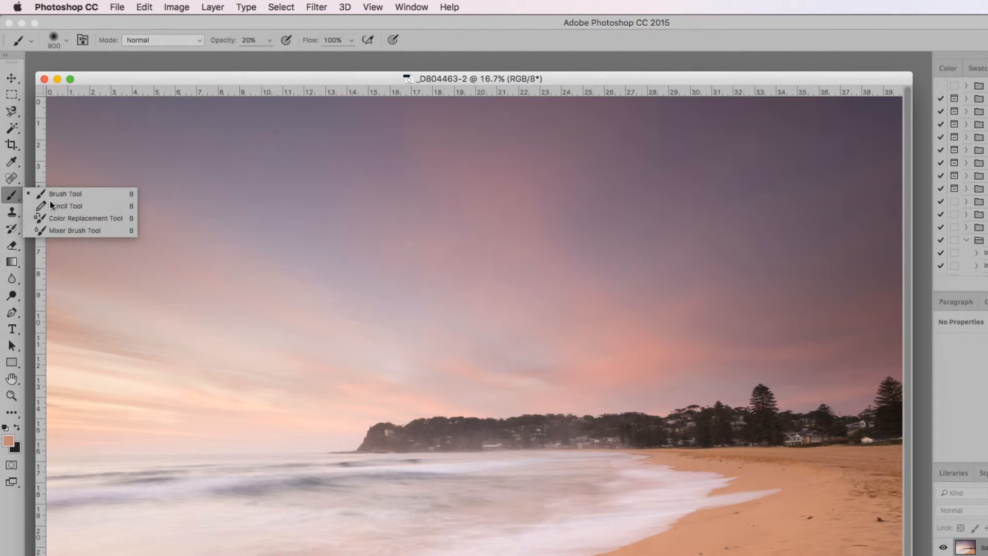
Activate the Clone Stamp Tool and the History Brush Tool in turn, viewing the variants grouped with each.
left_click(14, 215)
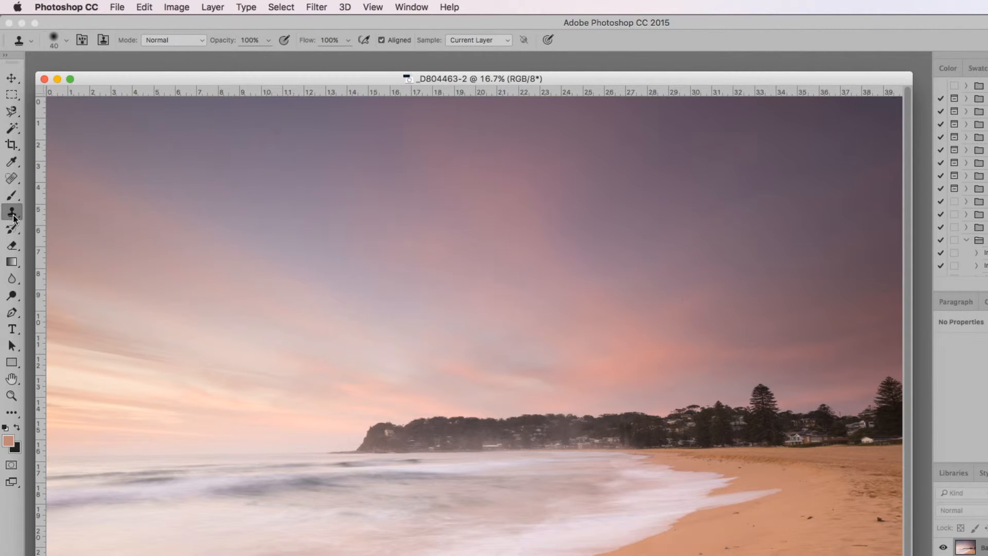
left_click(14, 218)
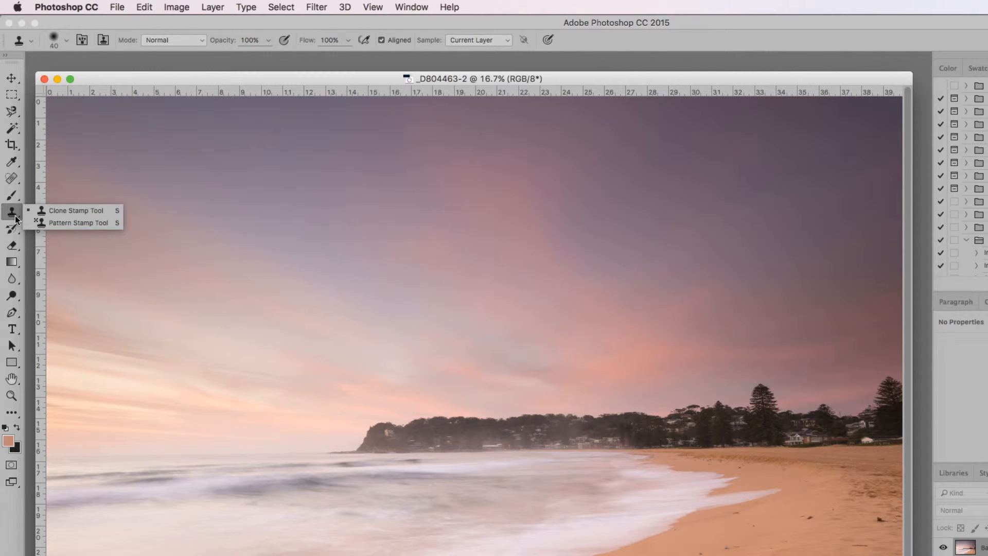
left_click(60, 210)
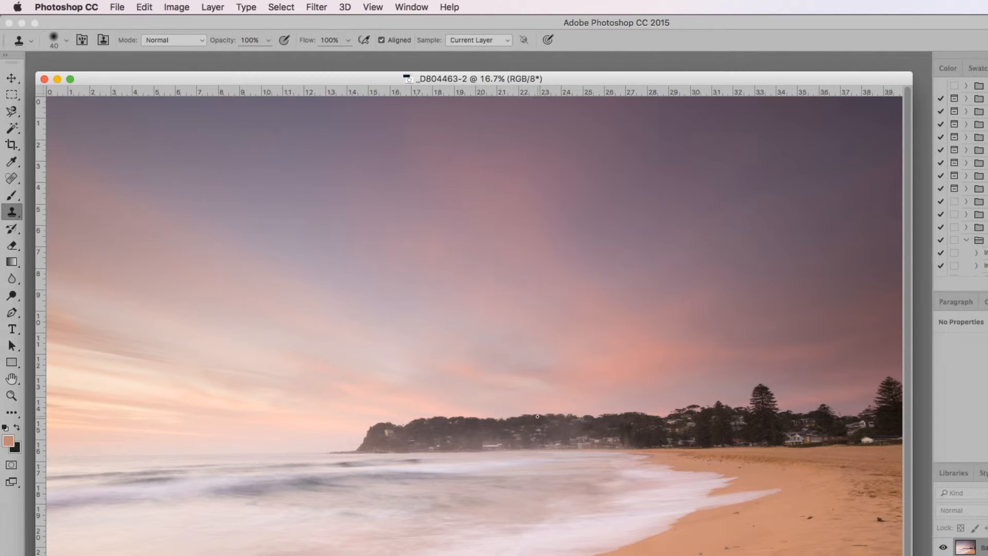
left_click(14, 232)
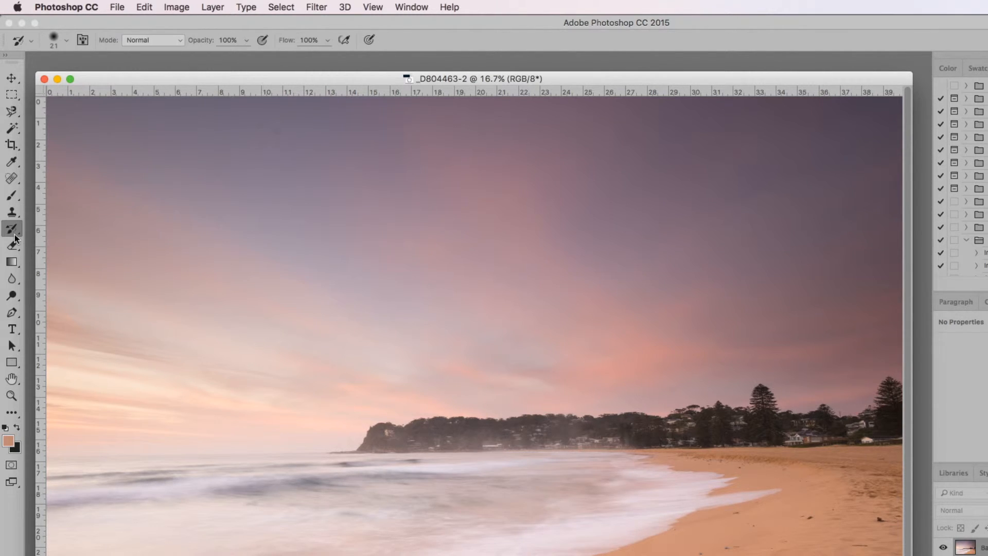
left_click(14, 236)
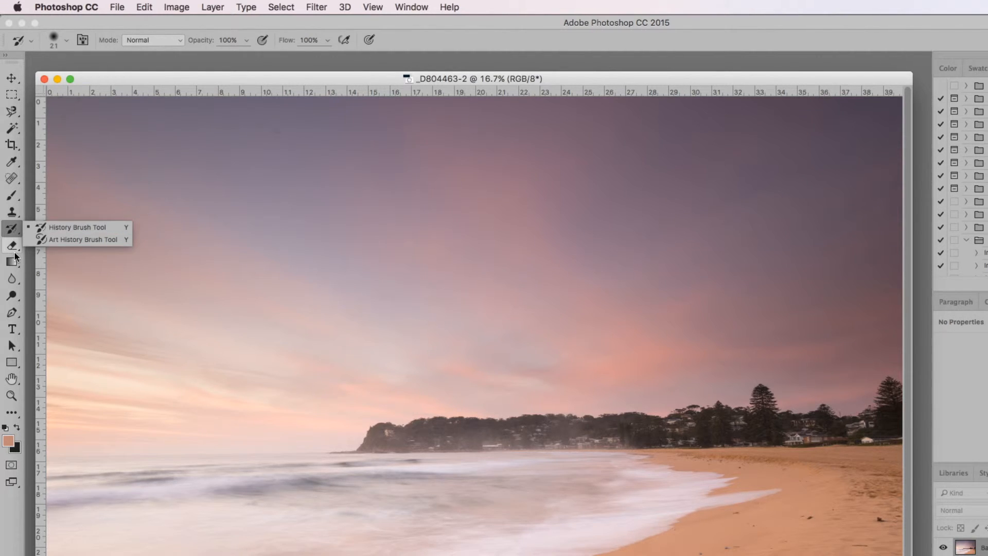
Activate the Eraser Tool and the Gradient Tool in turn, viewing the variants grouped with each.
left_click(20, 249)
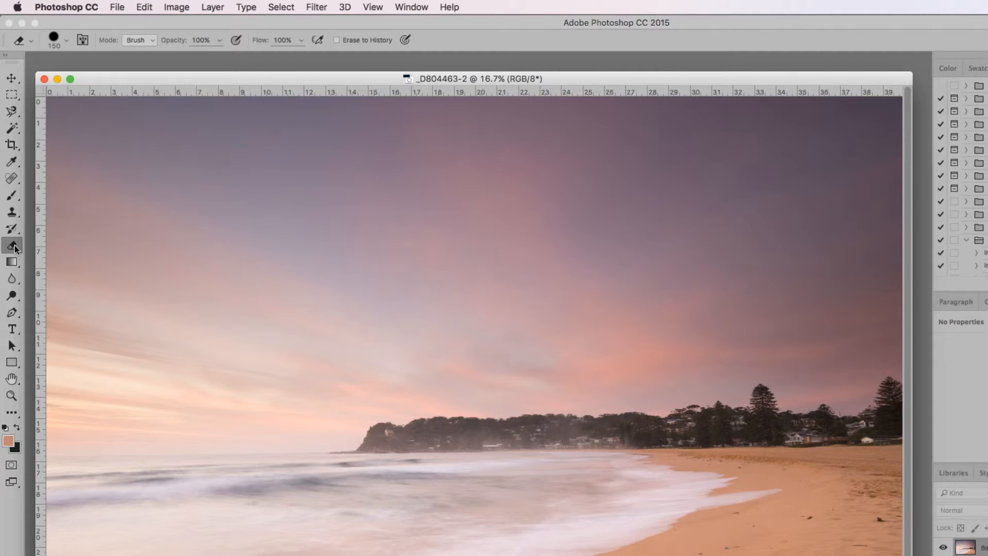
left_click(15, 246)
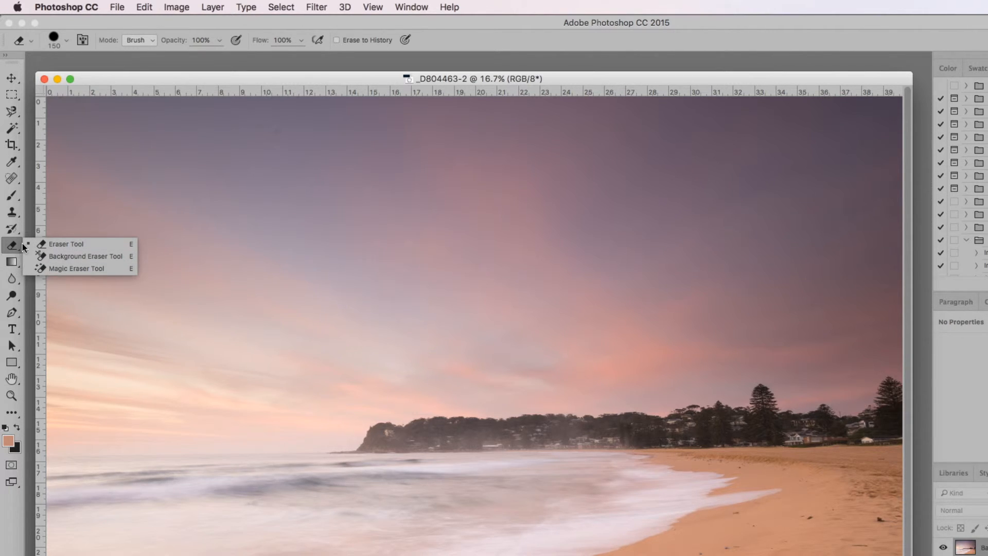
left_click(13, 262)
left_click(15, 263)
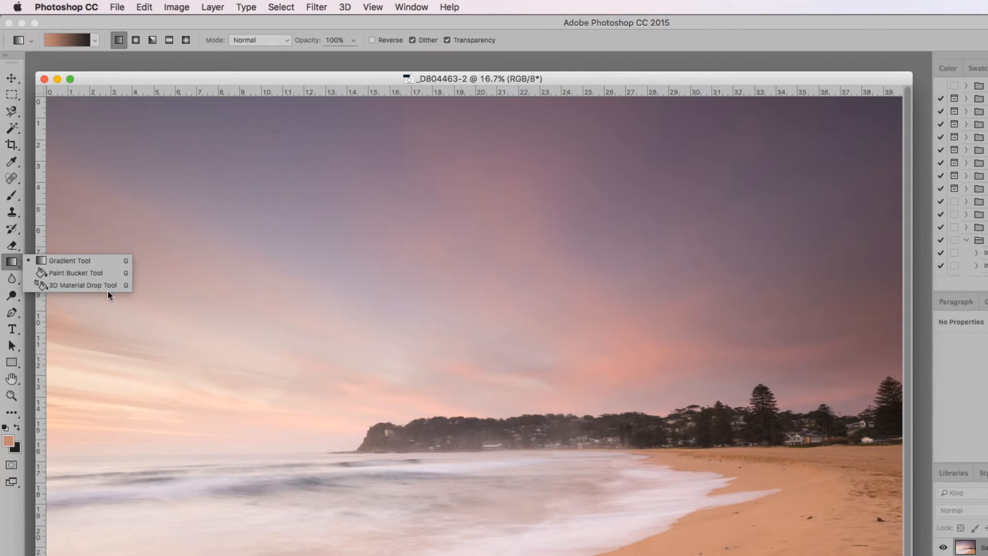
Activate the Blur Tool and the Dodge Tool in turn, viewing the variants grouped with each.
left_click(13, 279)
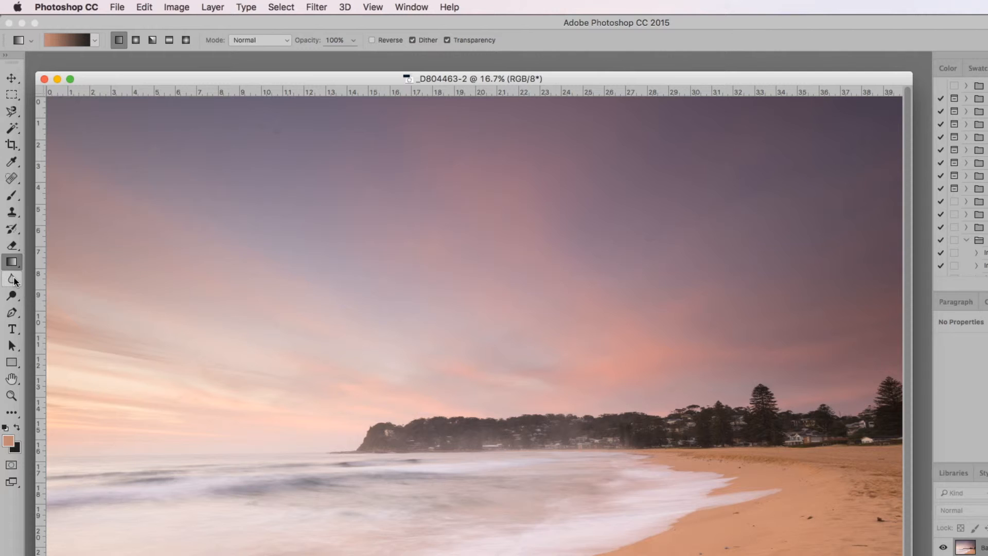
left_click(12, 279)
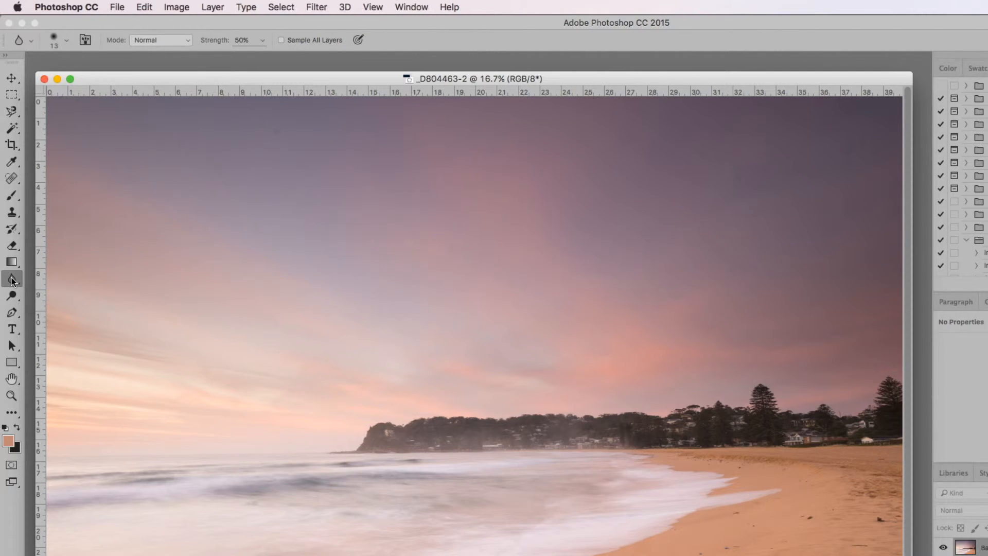
left_click(12, 279)
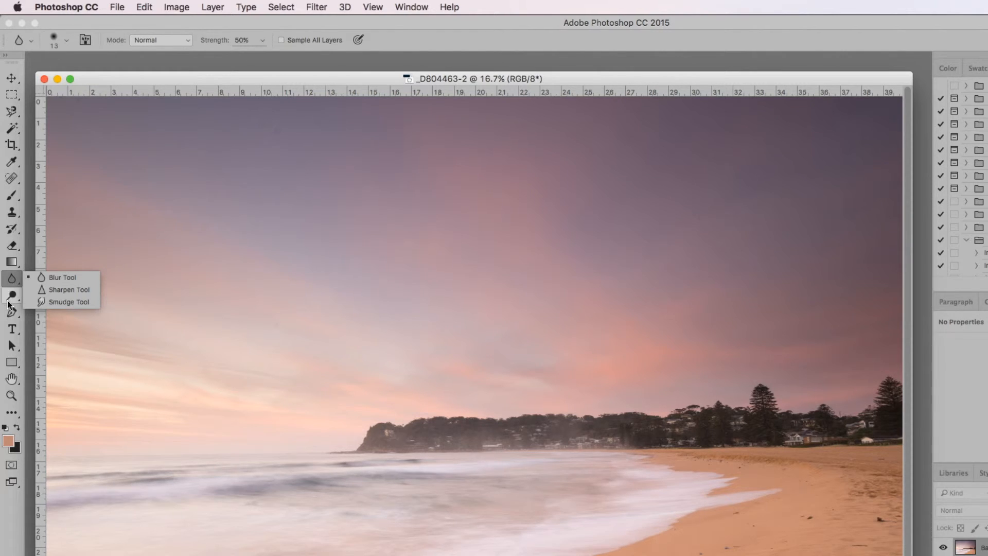
left_click(11, 296)
left_click(11, 297)
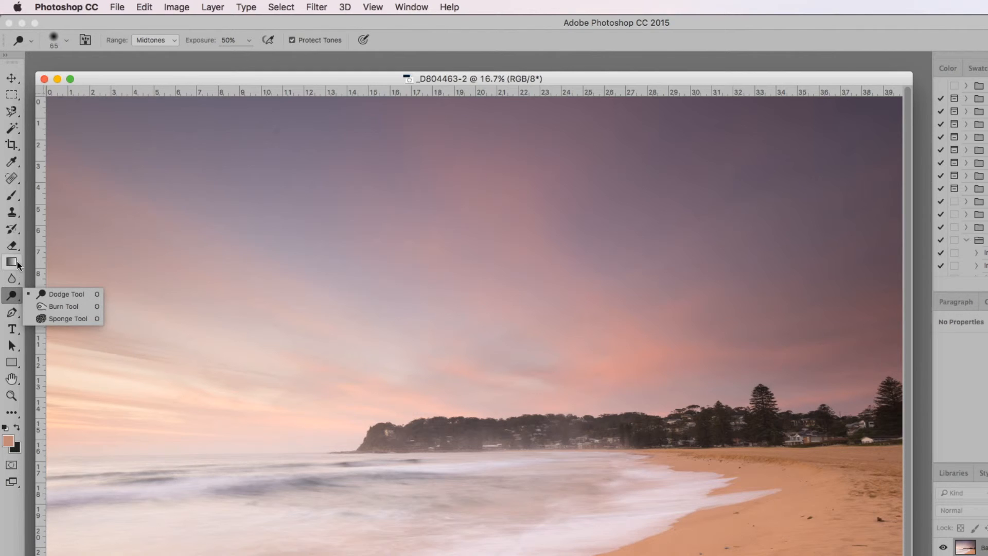
Activate the Pen Tool and the Horizontal Type Tool in turn, viewing the variants grouped with each.
left_click(14, 313)
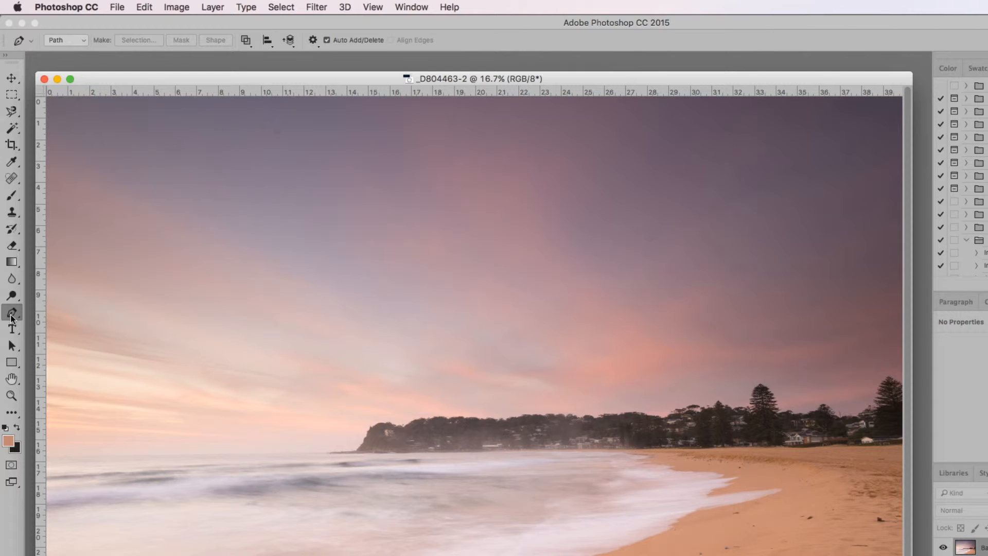
right_click(11, 318)
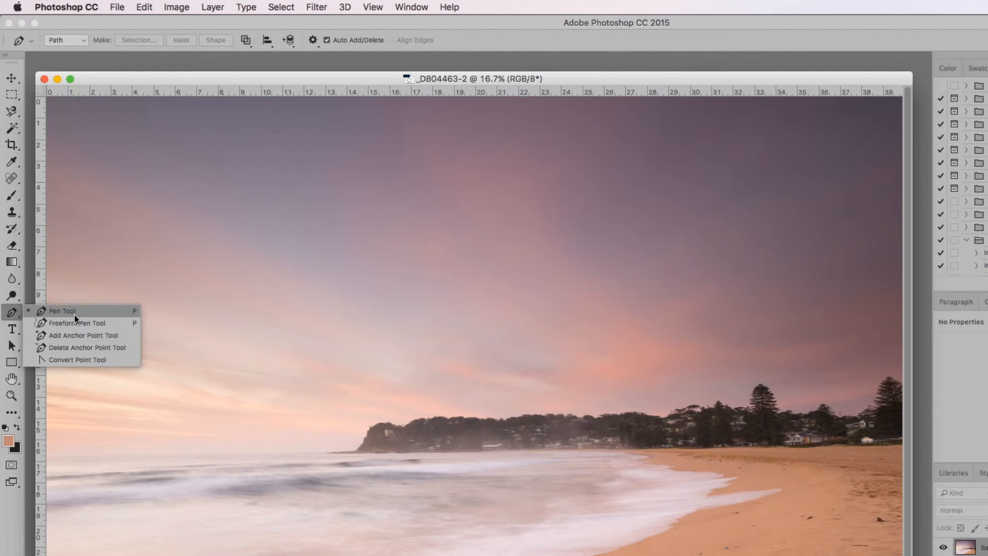
left_click(14, 330)
left_click(13, 330)
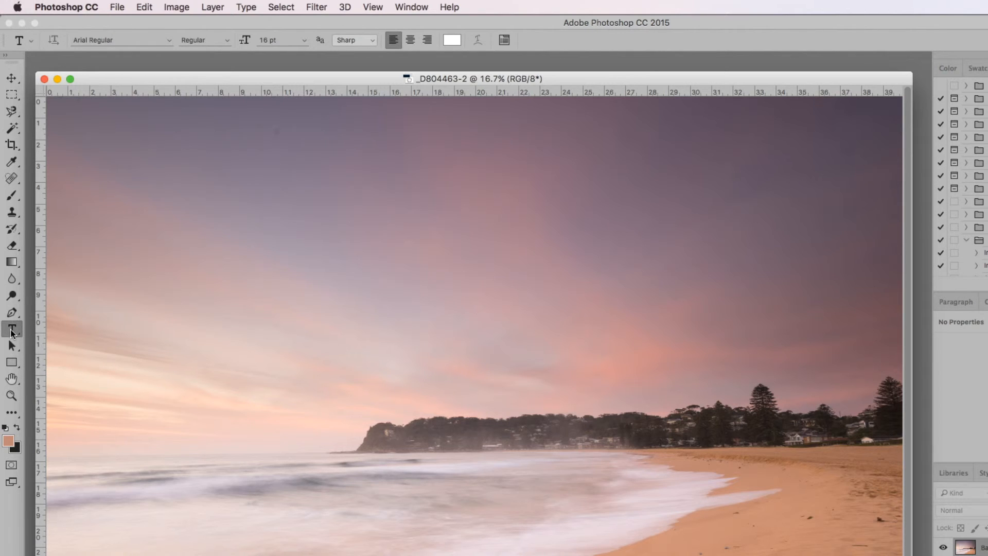
left_click(12, 332)
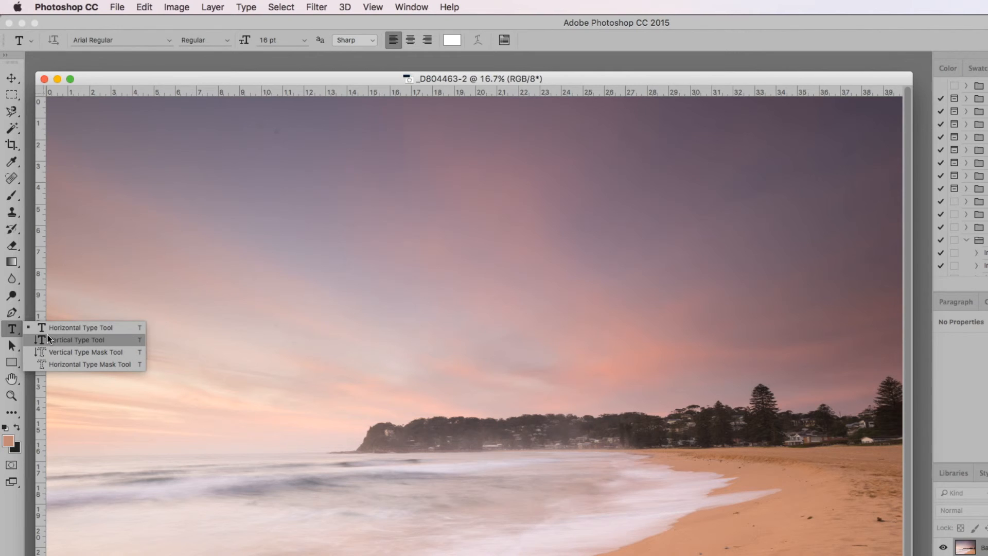
left_click(17, 330)
Activate the Path Selection Tool and the Rectangle Tool in turn, viewing the variants grouped with each.
left_click(14, 350)
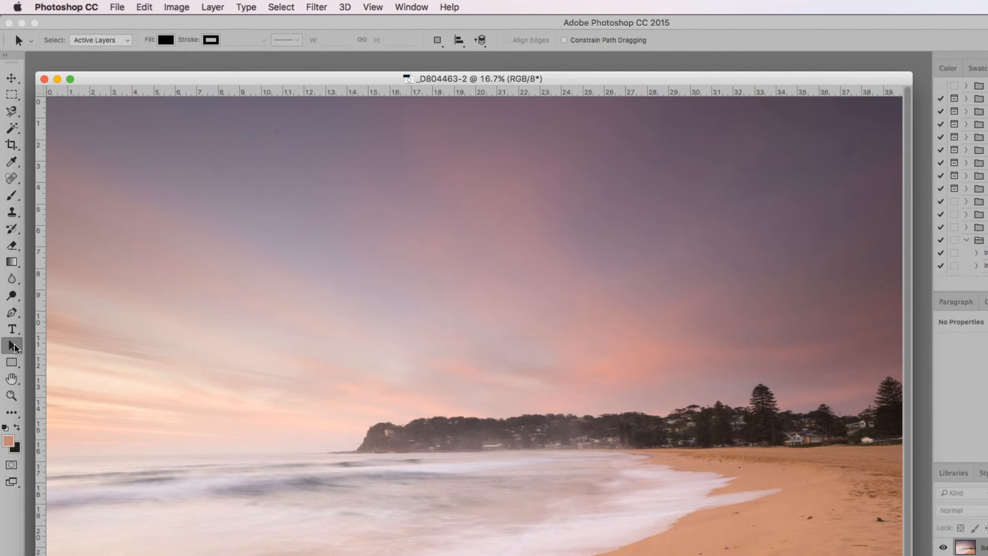
left_click(14, 348)
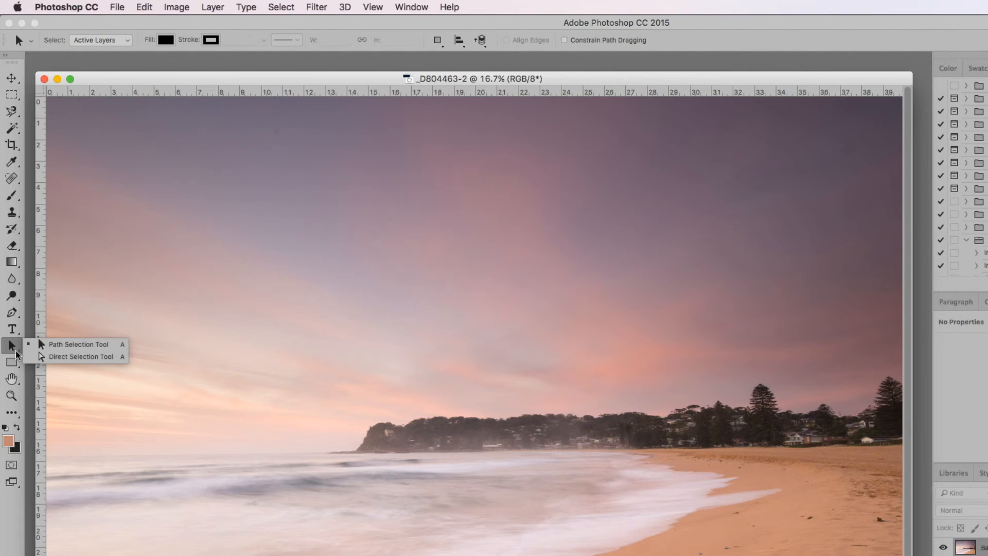
left_click(15, 366)
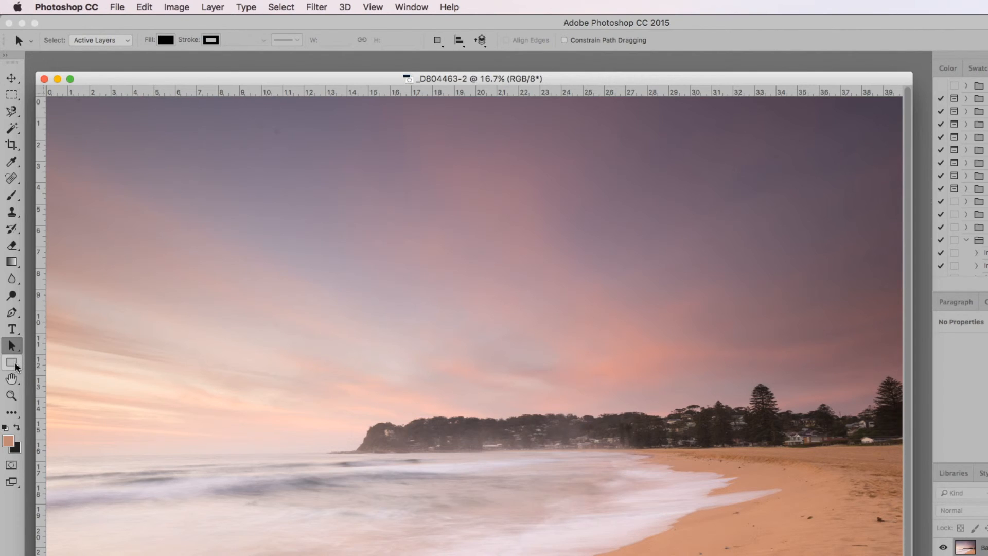
left_click(16, 366)
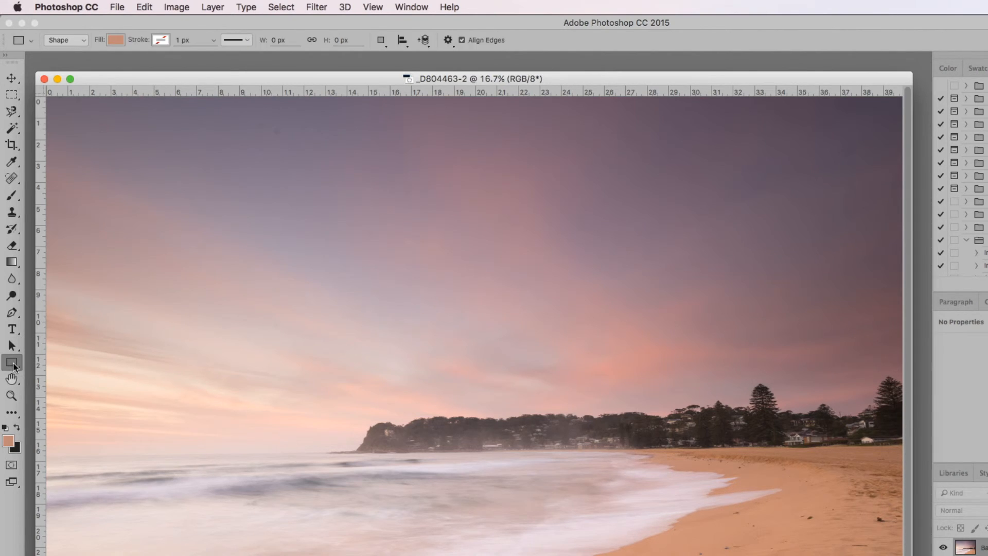
left_click(14, 364)
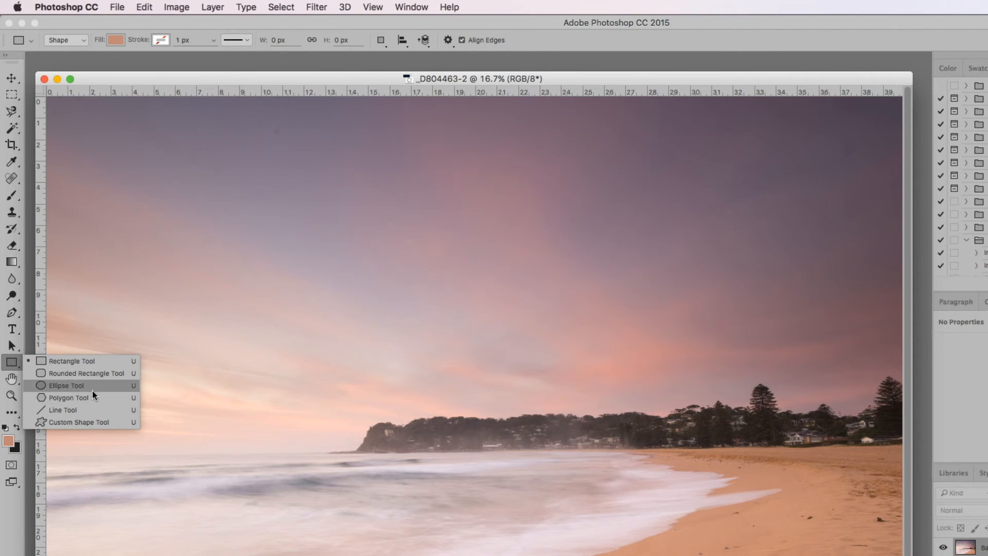
Activate the Hand Tool, view the photo at 100% and fit it back to the screen.
left_click(13, 378)
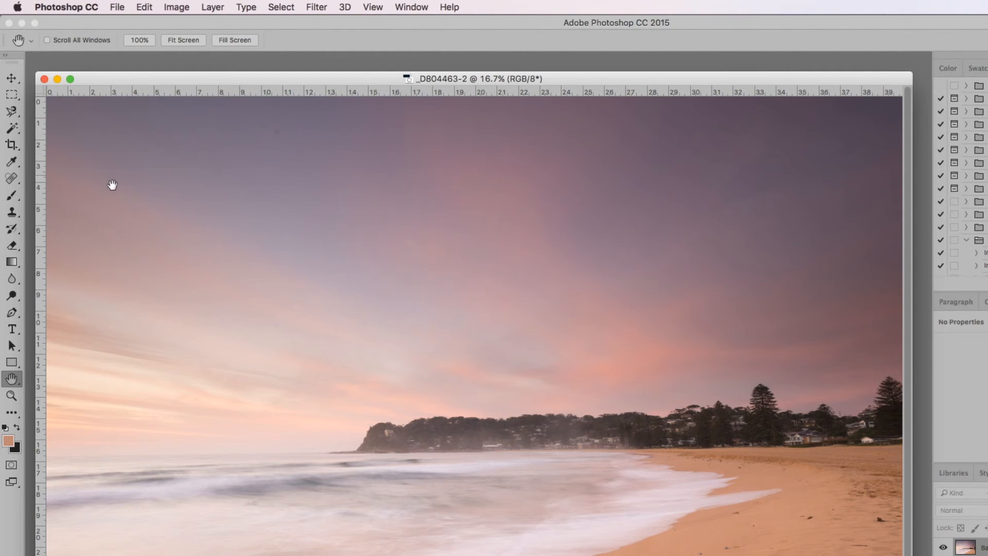
left_click(140, 41)
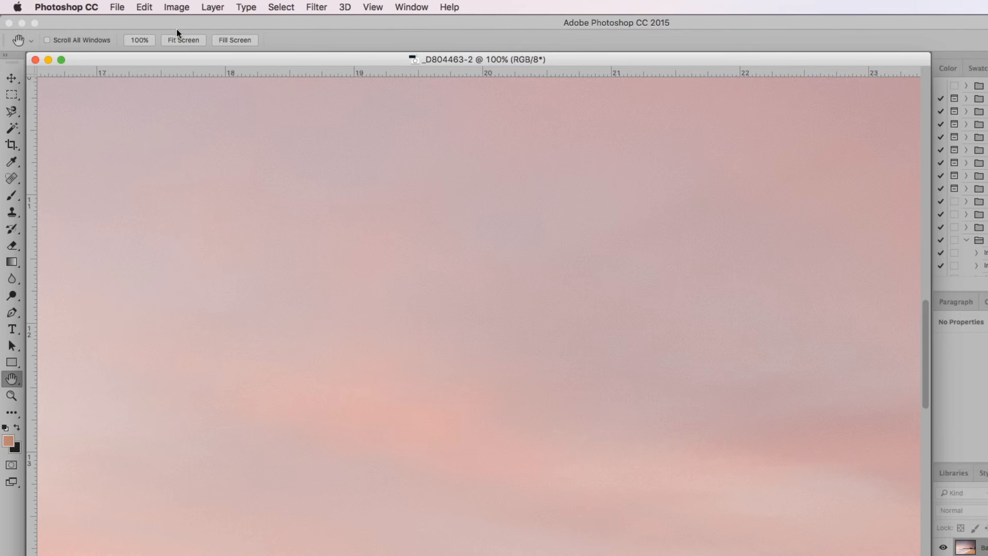
left_click(183, 41)
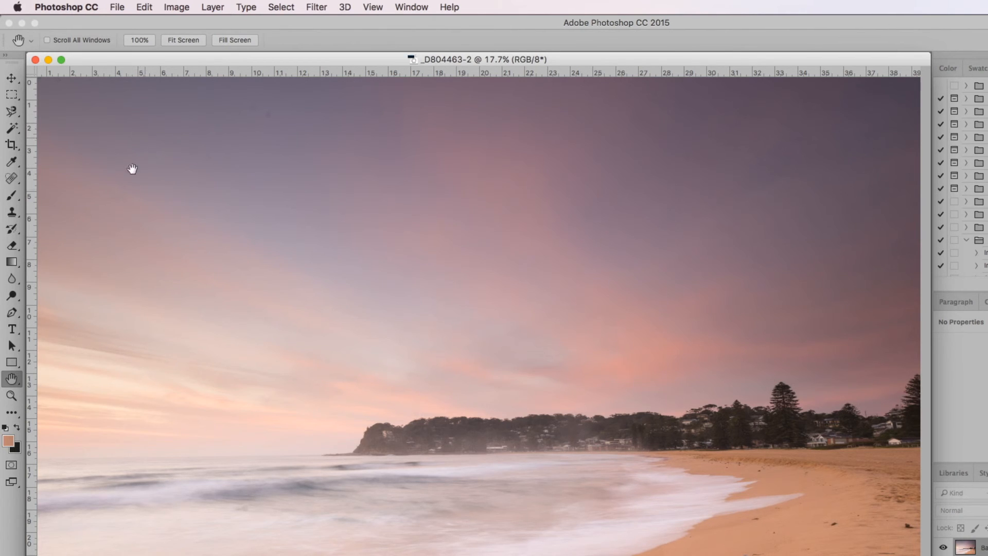
Switch from the Dodge Tool back to the Hand Tool and fit the whole photo to the screen again.
left_click(14, 294)
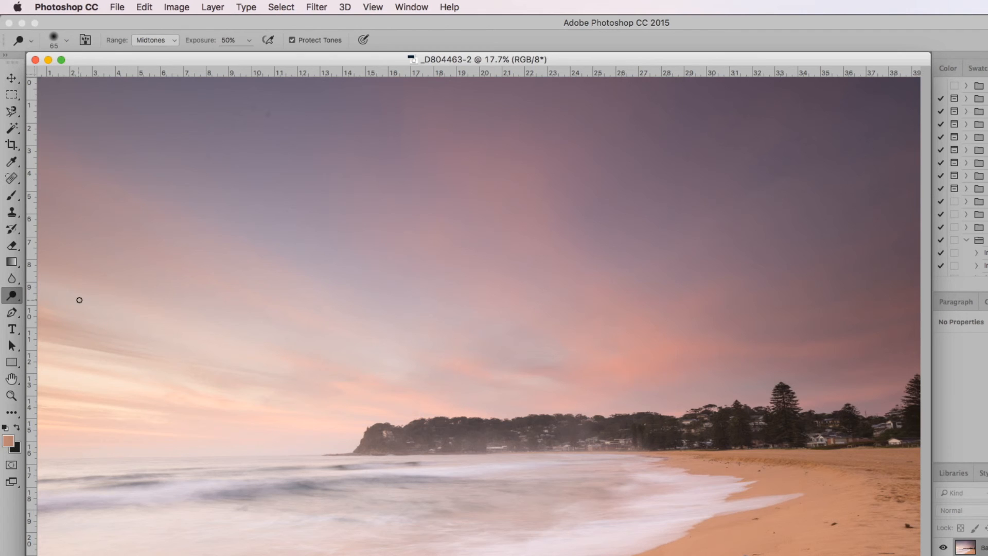
key("h")
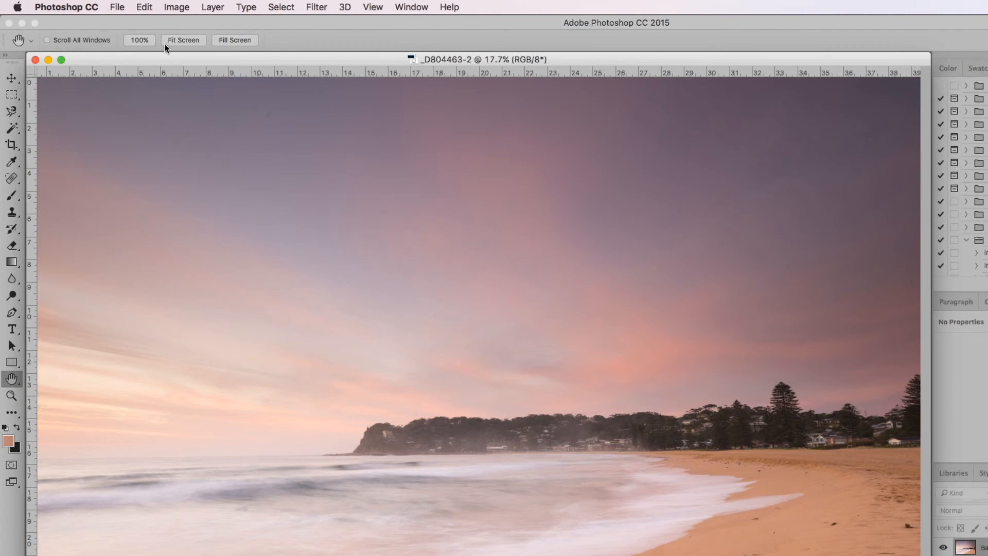
left_click(181, 41)
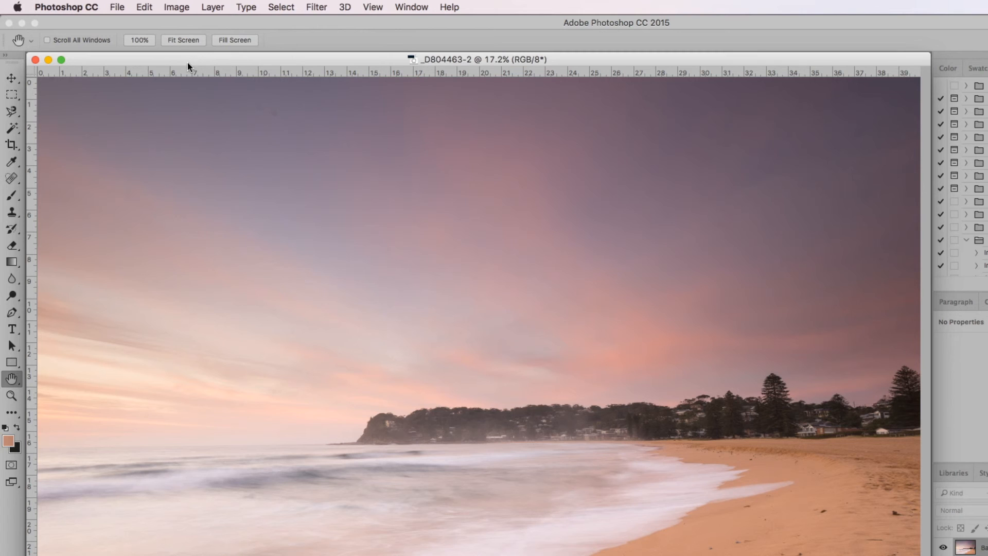
Activate the Edit Toolbar tool and view the entry grouped with it.
left_click(12, 412)
left_click(17, 415)
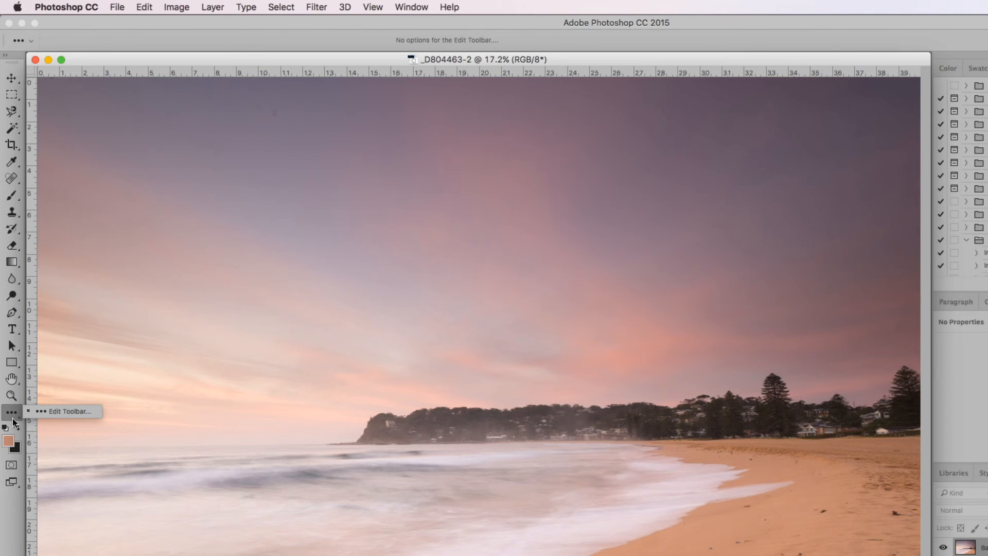
left_click(14, 418)
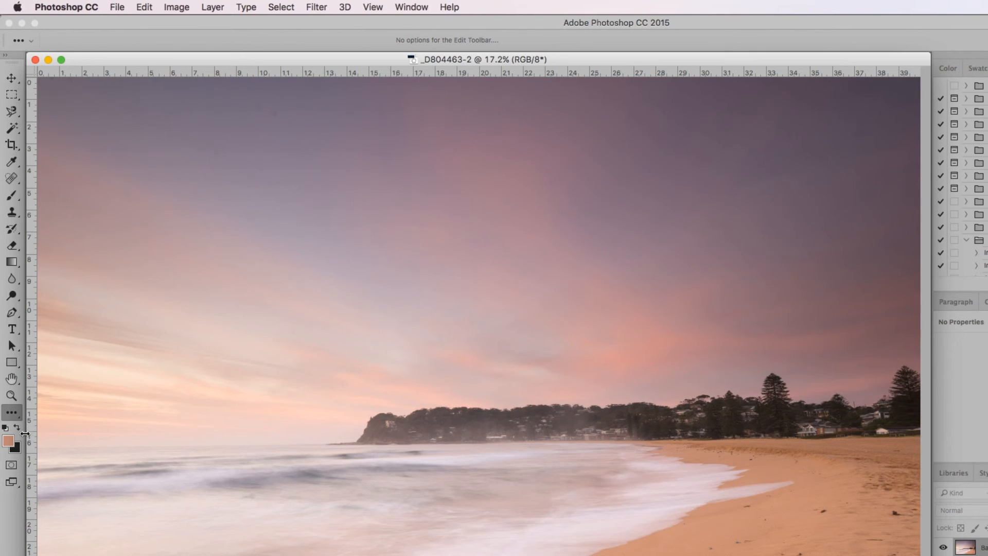
Swap the foreground and background colours repeatedly and reset them to the default black and white.
left_click(15, 429)
left_click(18, 428)
left_click(18, 428)
left_click(18, 428)
left_click(18, 428)
left_click(6, 428)
left_click(17, 427)
left_click(17, 427)
key("x")
Turn Quick Mask mode on and back off, and view the list of available screen modes.
left_click(11, 465)
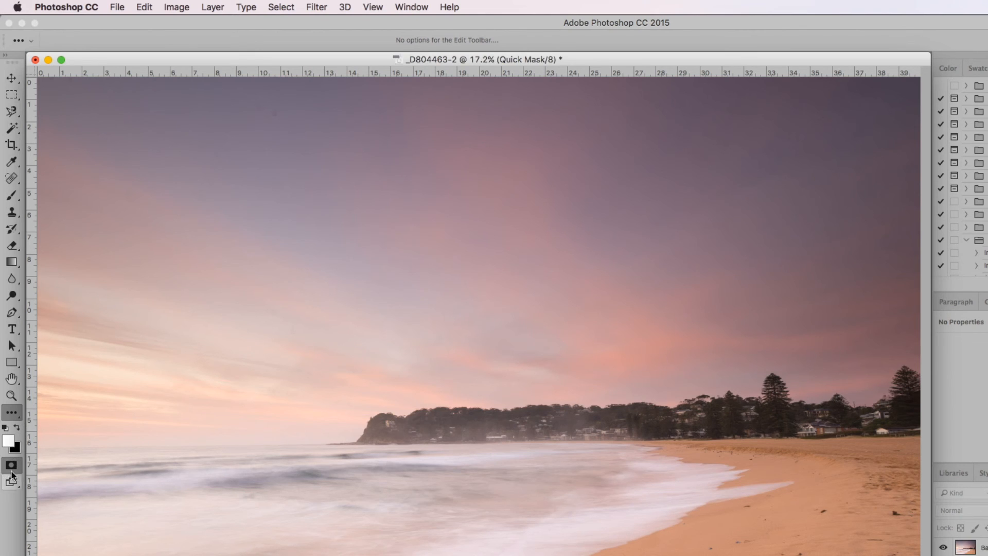
left_click(11, 466)
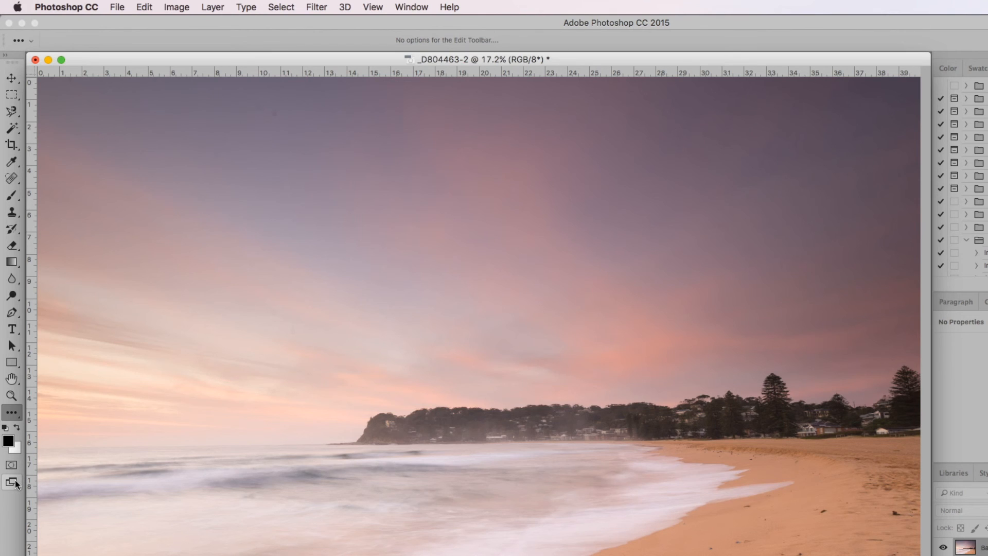
left_click(15, 483)
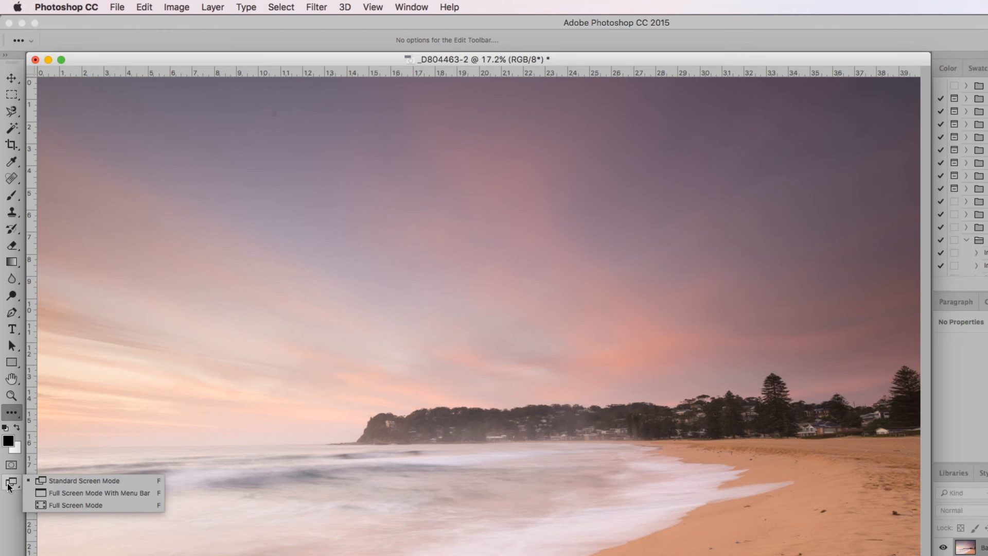
left_click(9, 482)
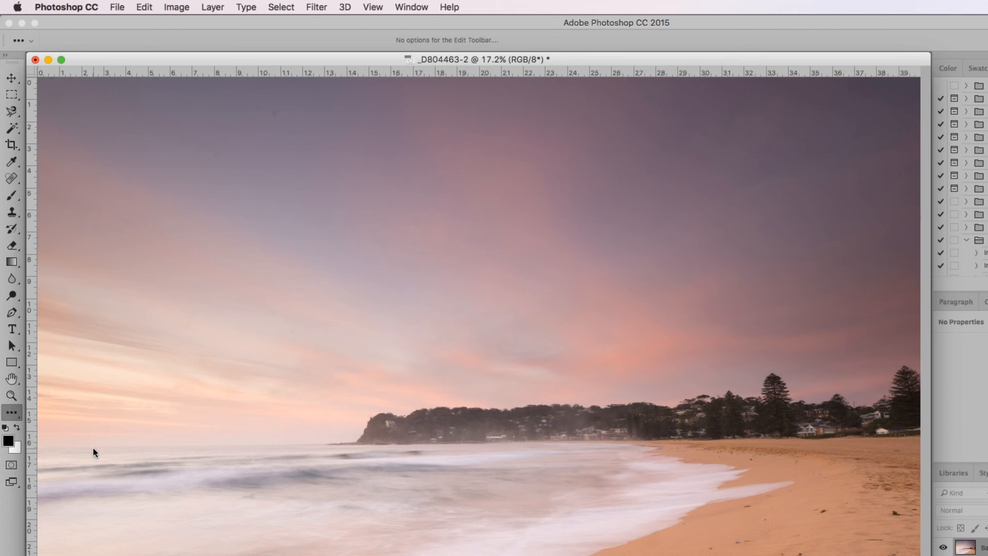
Cycle through Full Screen Mode With Menu Bar and Full Screen Mode, and return to Standard Screen Mode.
key("f")
key("f")
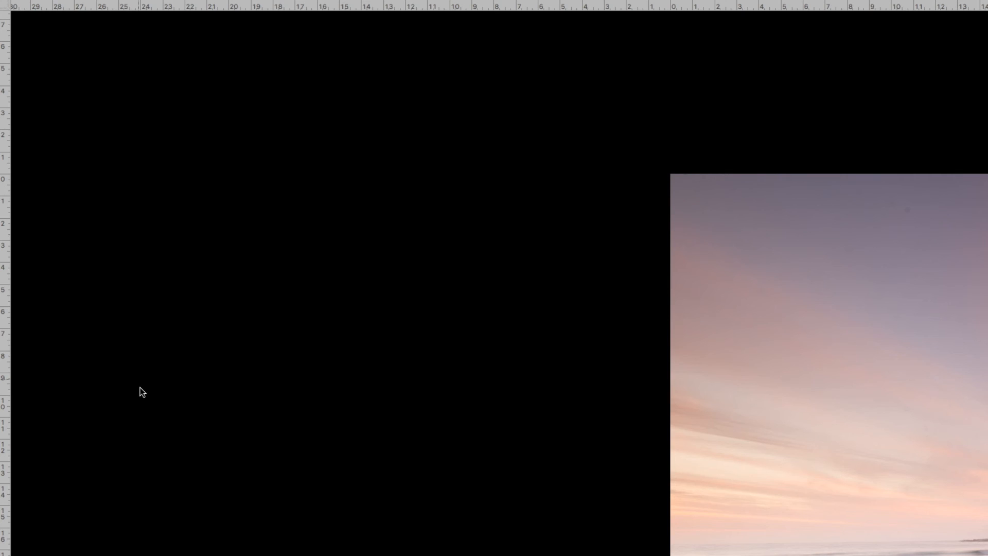
key("f")
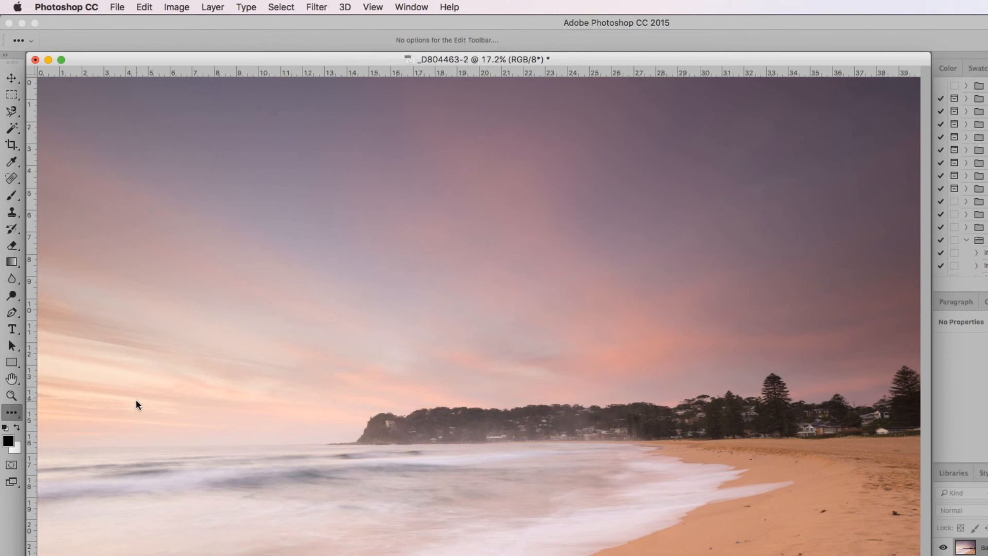